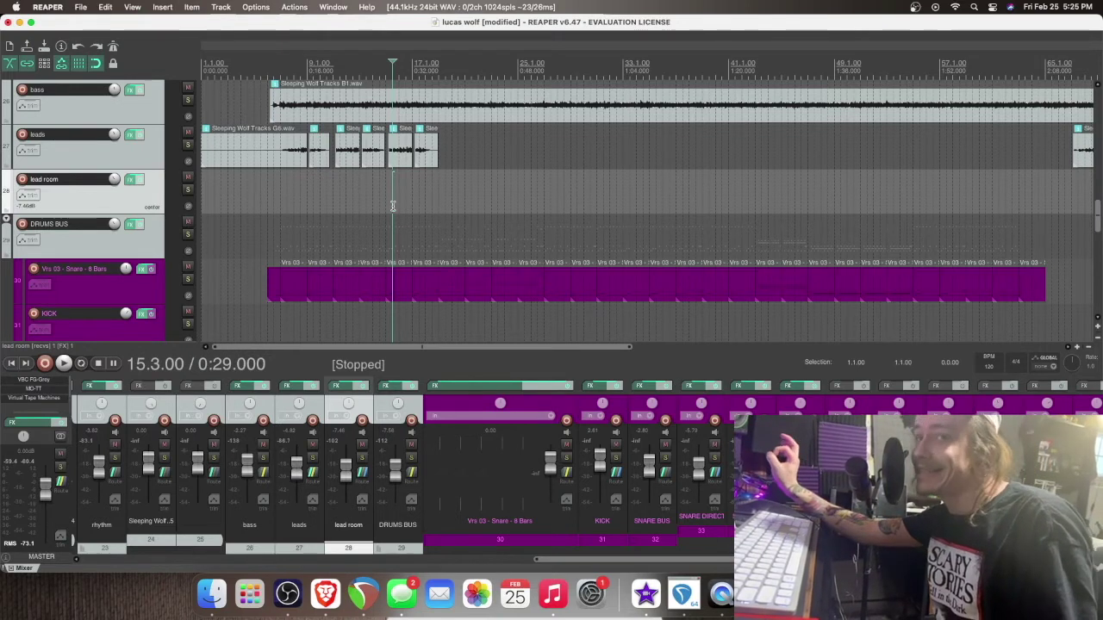
Place the edit cursor at bar 6 so the time reads 6.1.00.
{"action": "left_click", "coordinate": [265, 62]}
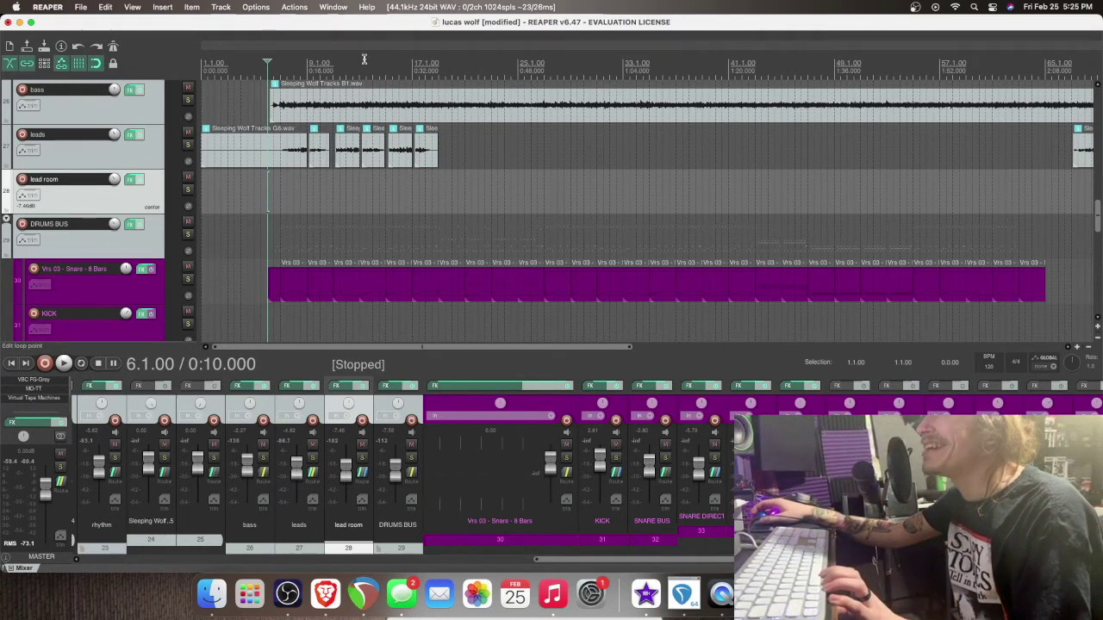
{"action": "key", "text": "space"}
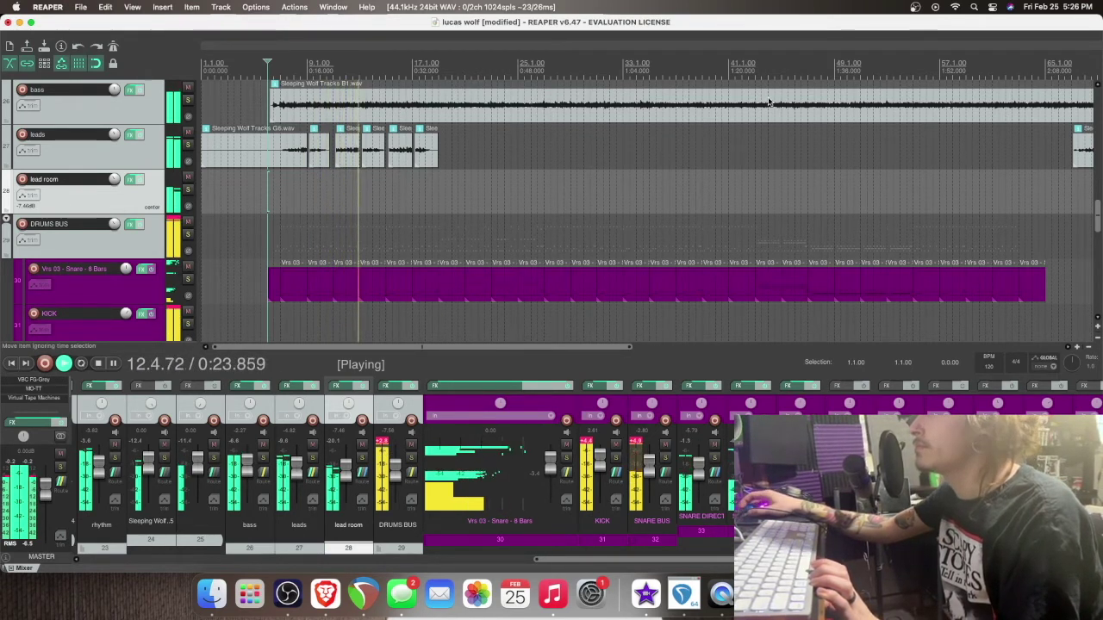
{"action": "left_click_drag", "start_coordinate": [1097, 226], "coordinate": [1092, 148]}
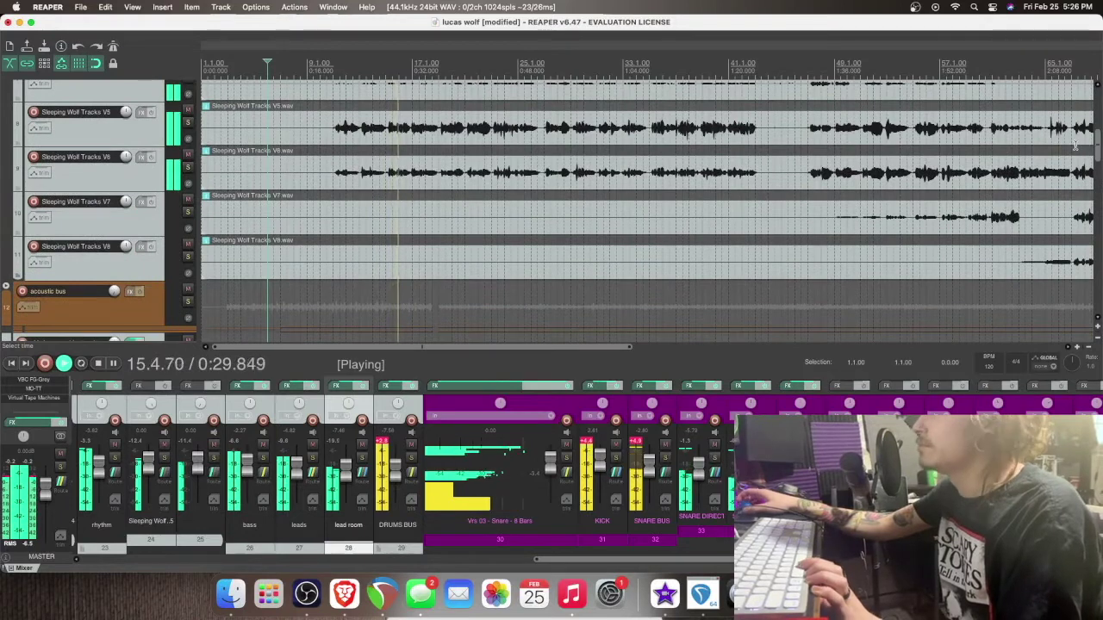
{"action": "key", "text": "space"}
{"action": "left_click_drag", "start_coordinate": [1098, 155], "coordinate": [1098, 128]}
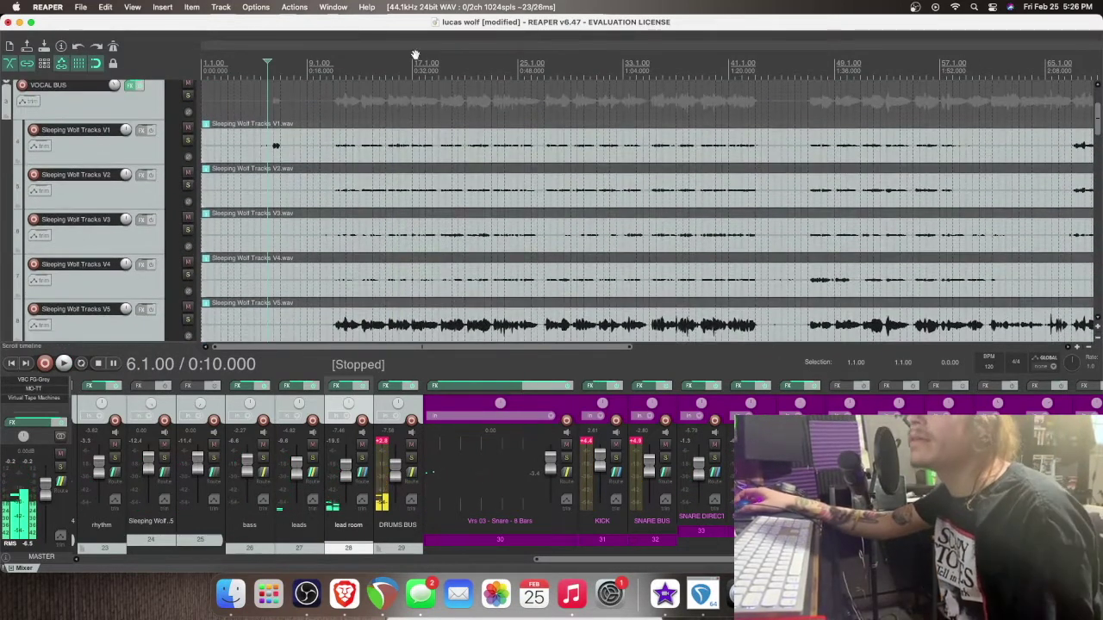
Collapse the VOCAL BUS folder, then select VOCAL BUS and expand it to show its vocal tracks.
{"action": "left_click", "coordinate": [7, 83]}
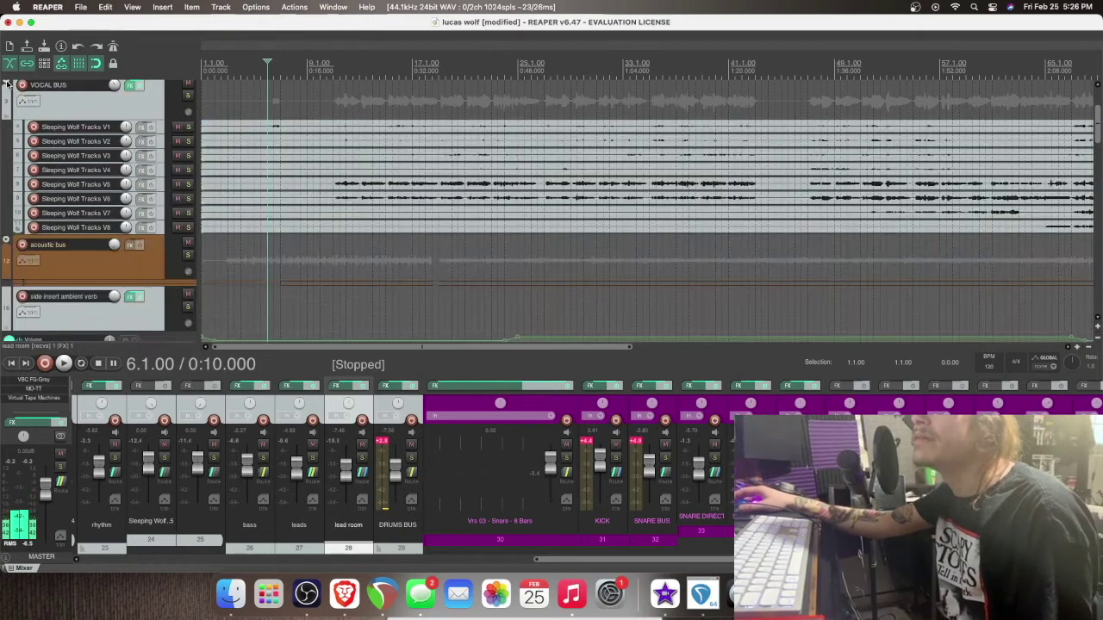
{"action": "left_click", "coordinate": [7, 84]}
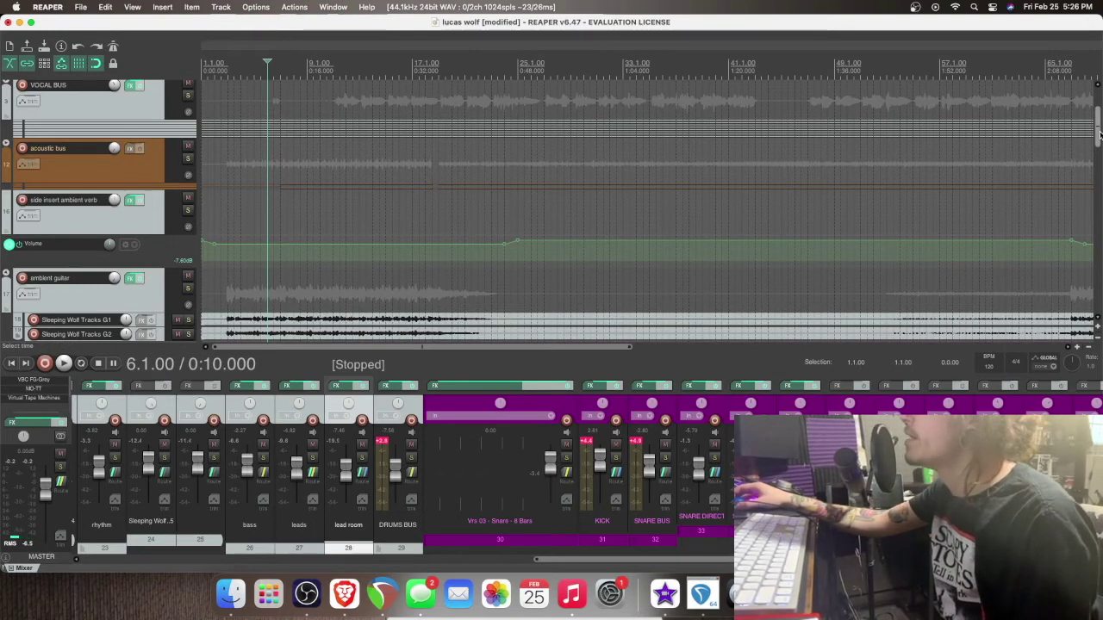
{"action": "scroll", "coordinate": [1099, 133], "scroll_direction": "up", "scroll_amount": 3}
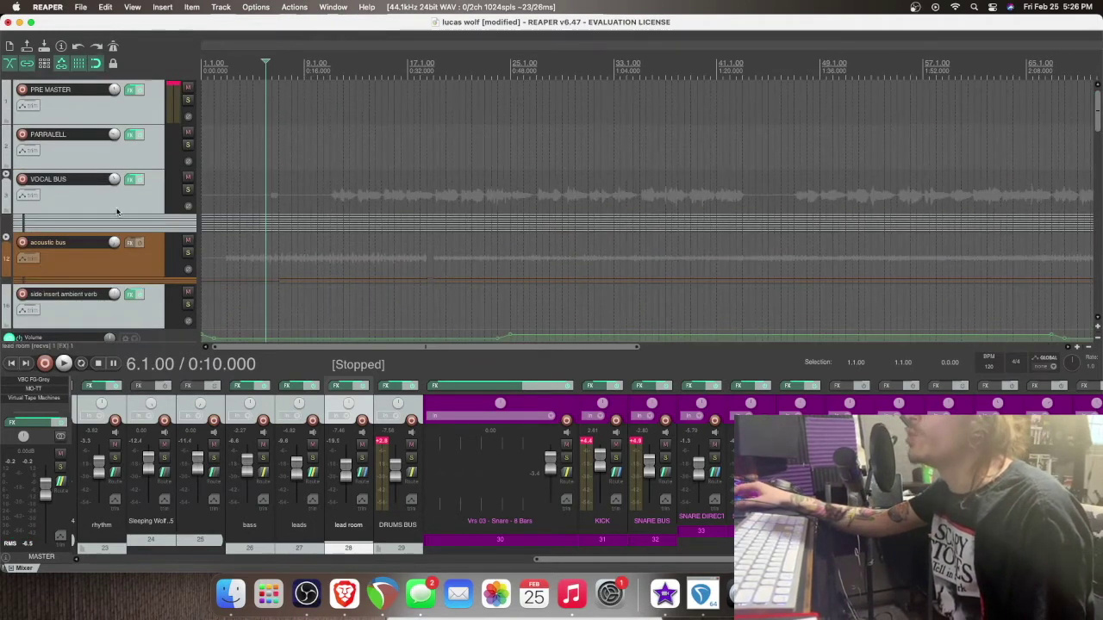
{"action": "left_click", "coordinate": [191, 188]}
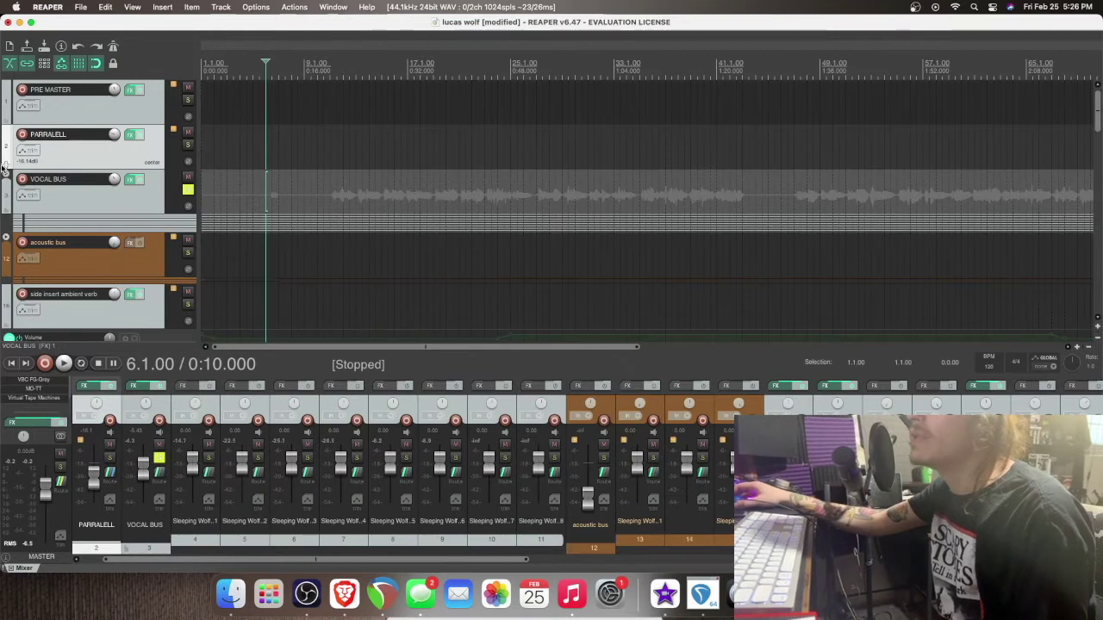
{"action": "left_click", "coordinate": [6, 173]}
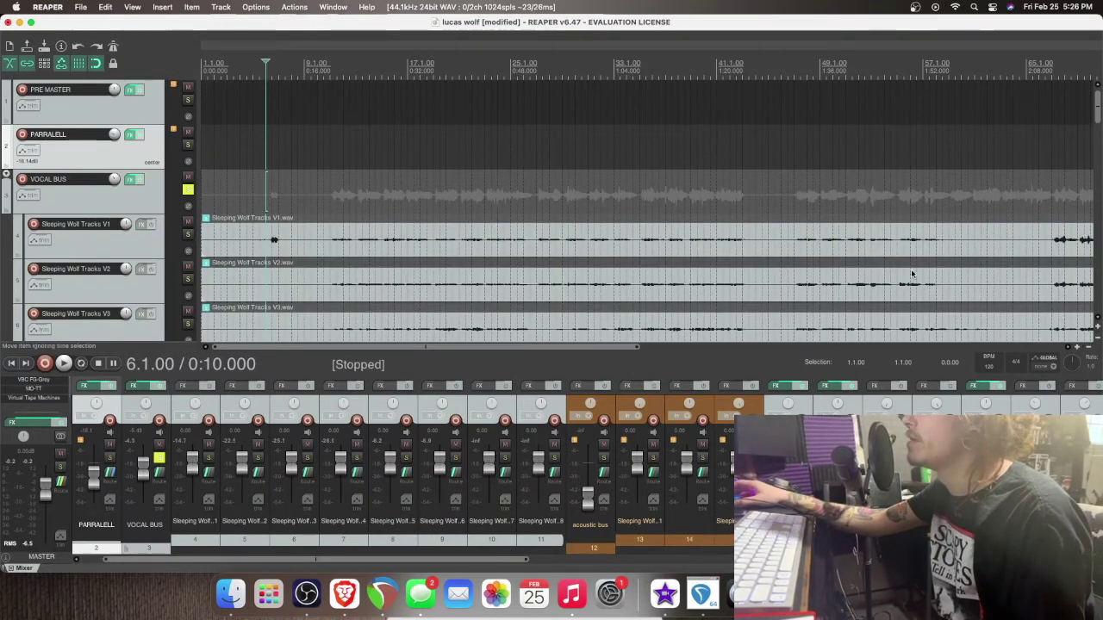
Play the song from bar 66 to audition the vocals, then stop.
{"action": "left_click_drag", "start_coordinate": [592, 346], "coordinate": [683, 346]}
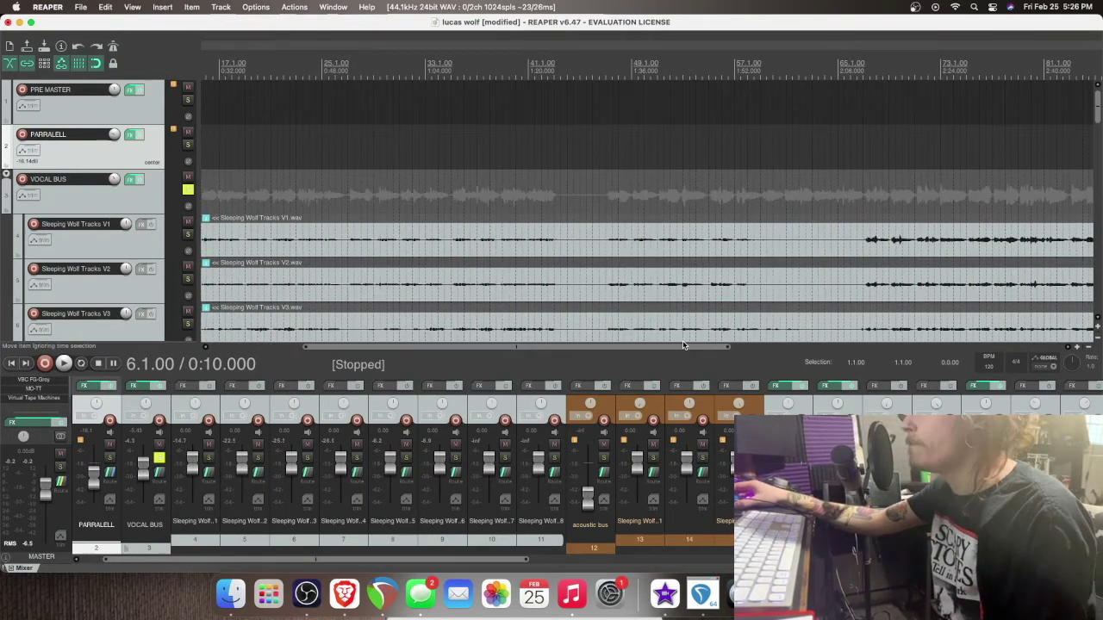
{"action": "left_click", "coordinate": [851, 178]}
{"action": "key", "text": "space"}
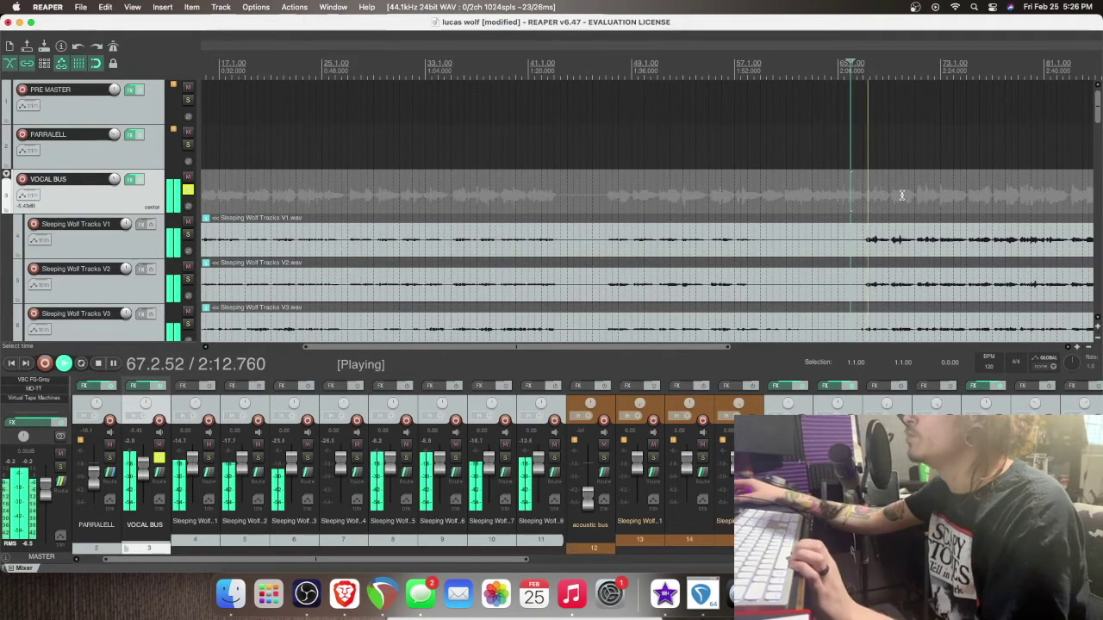
{"action": "scroll", "coordinate": [901, 191], "scroll_direction": "down", "scroll_amount": 1}
{"action": "scroll", "coordinate": [1099, 131], "scroll_direction": "down", "scroll_amount": 2}
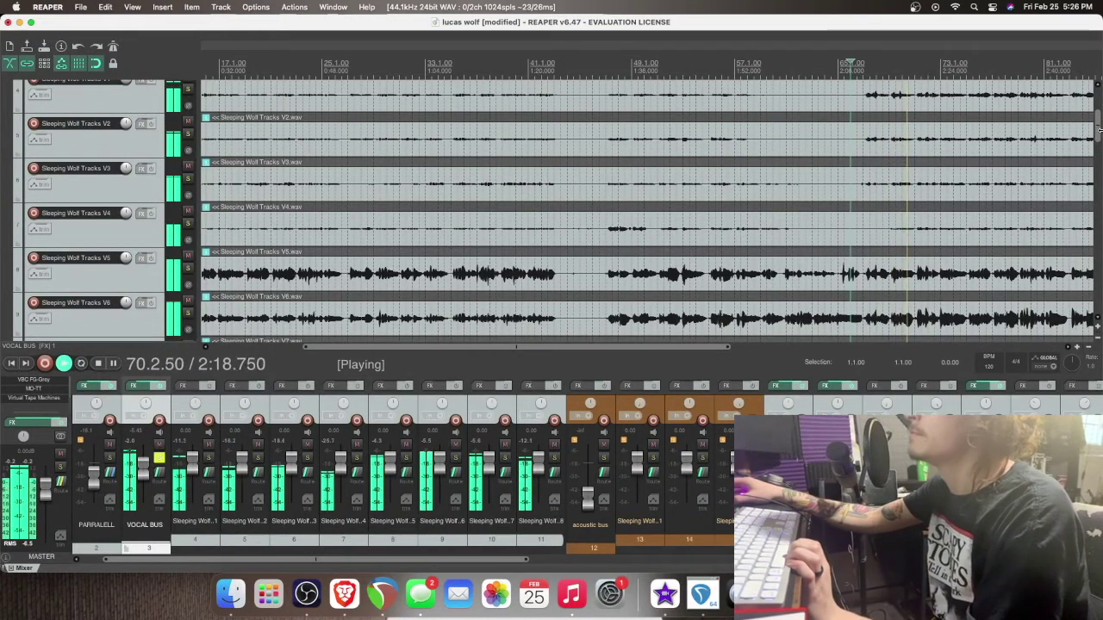
{"action": "left_click_drag", "start_coordinate": [1098, 131], "coordinate": [1099, 103]}
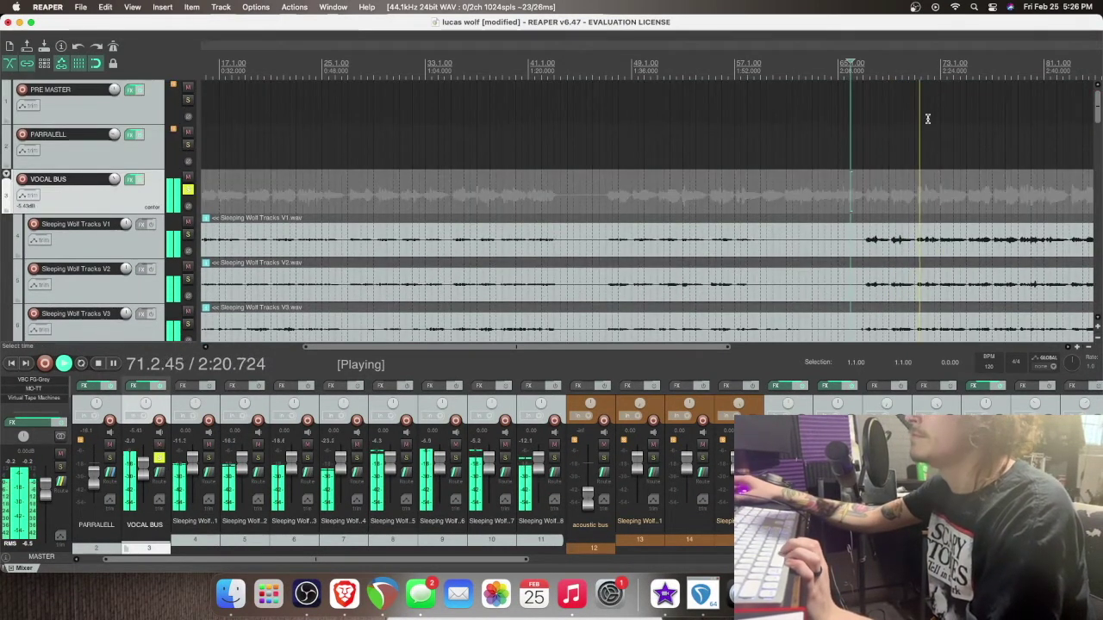
{"action": "key", "text": "space"}
Add a new empty track 3 right after PARRALELL, above VOCAL BUS, with Cmd+T.
{"action": "left_click", "coordinate": [135, 164]}
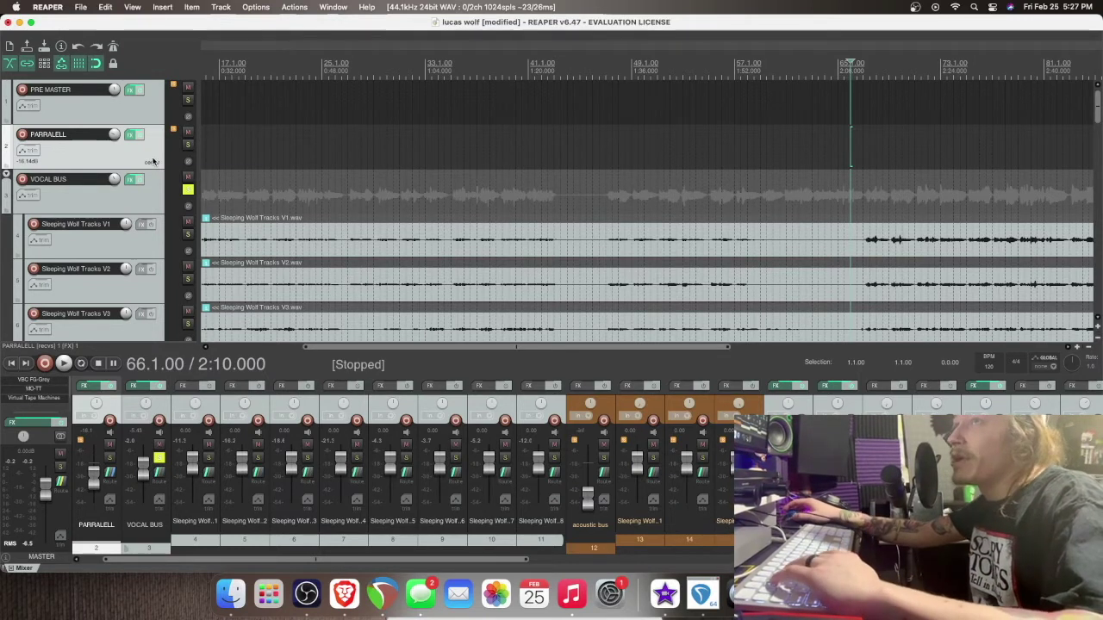
{"action": "key", "text": "super+t"}
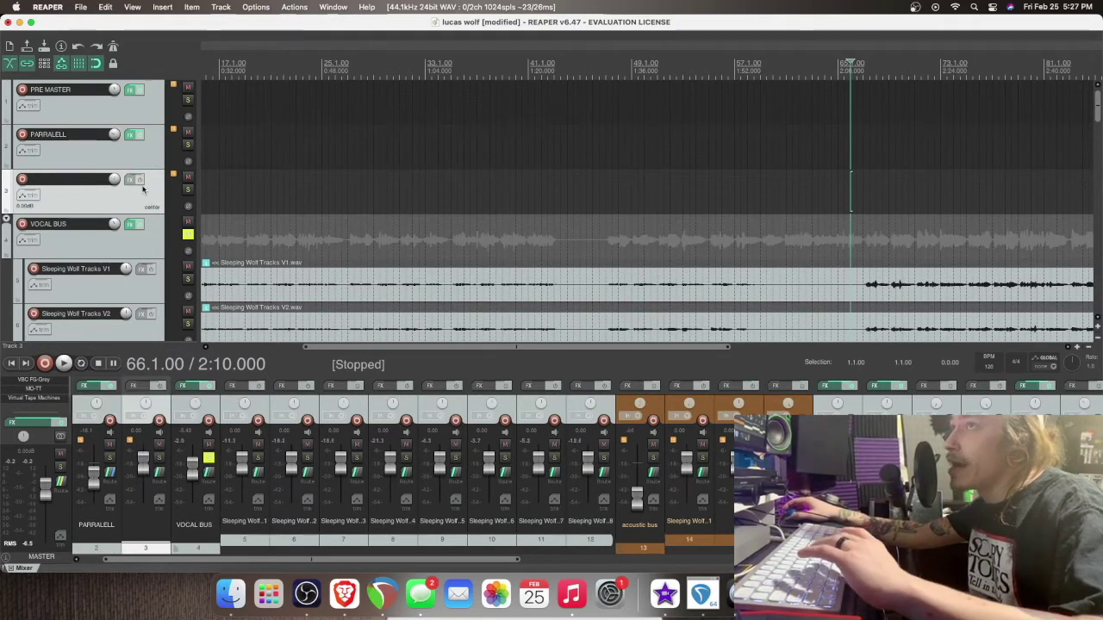
Rename the new track 3 to 'INSERT VOCAL VERB'.
{"action": "left_click", "coordinate": [109, 242]}
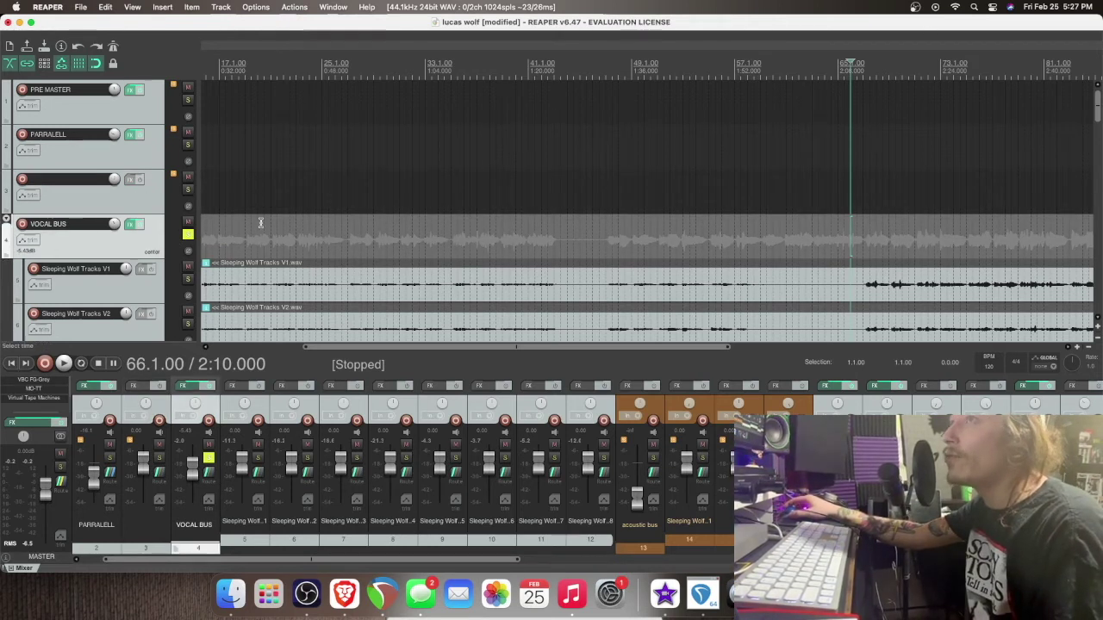
{"action": "left_click", "coordinate": [115, 199]}
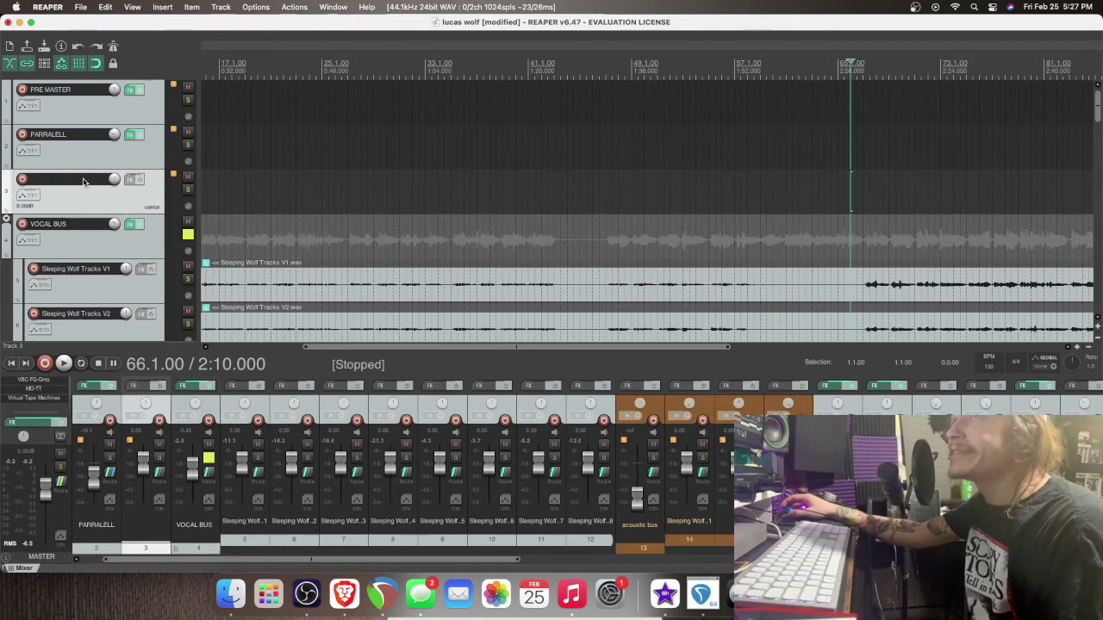
{"action": "double_click", "coordinate": [84, 181]}
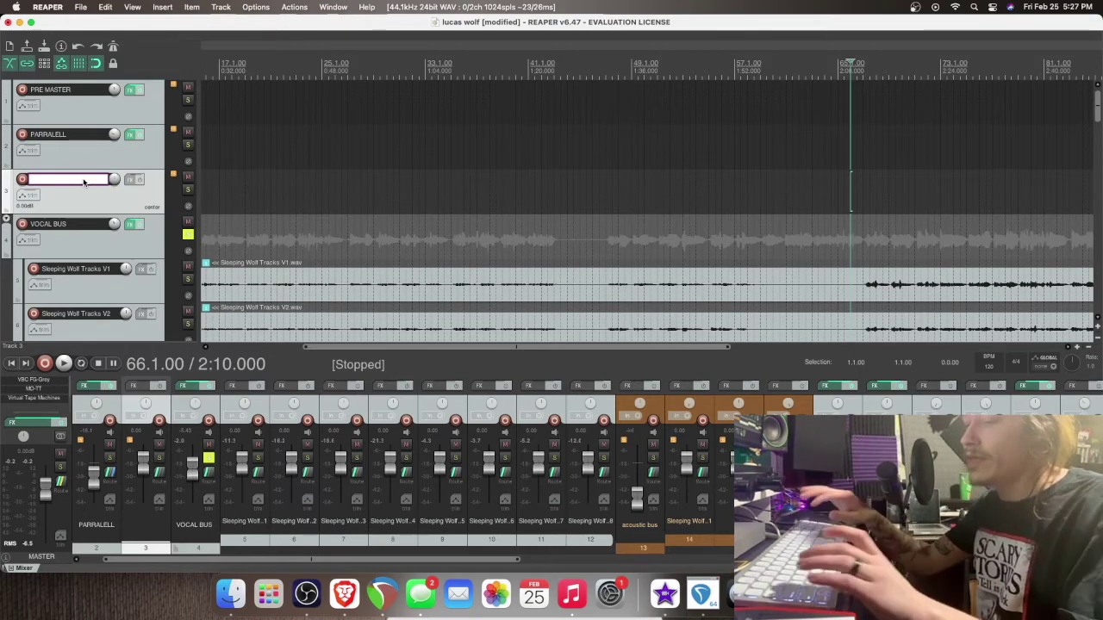
{"action": "type", "text": "INS"}
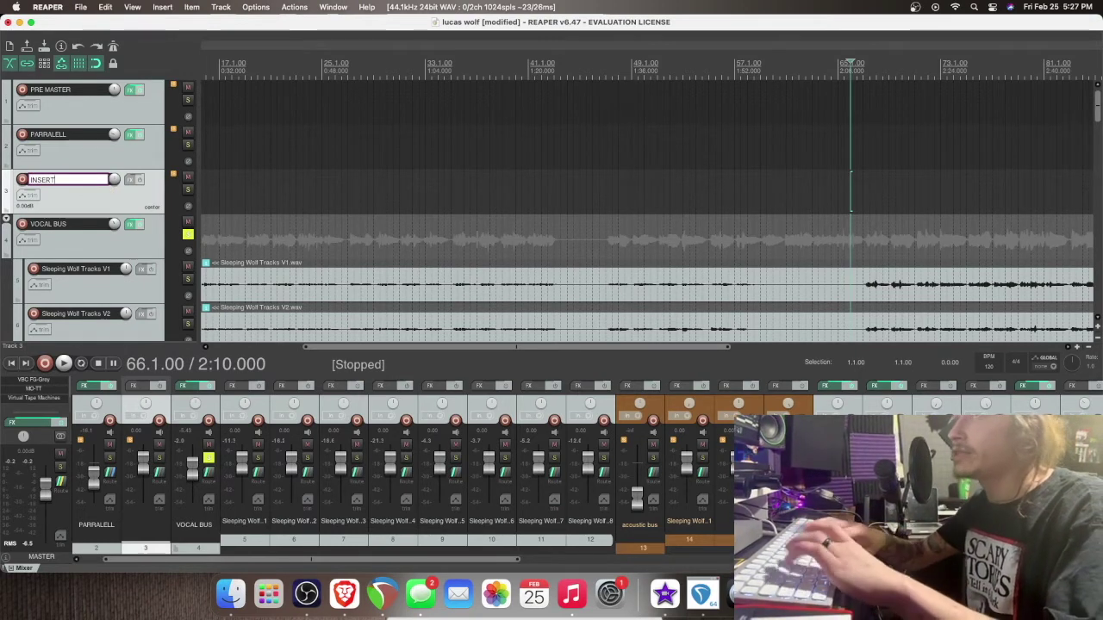
{"action": "type", "text": "ERT VOCAL"}
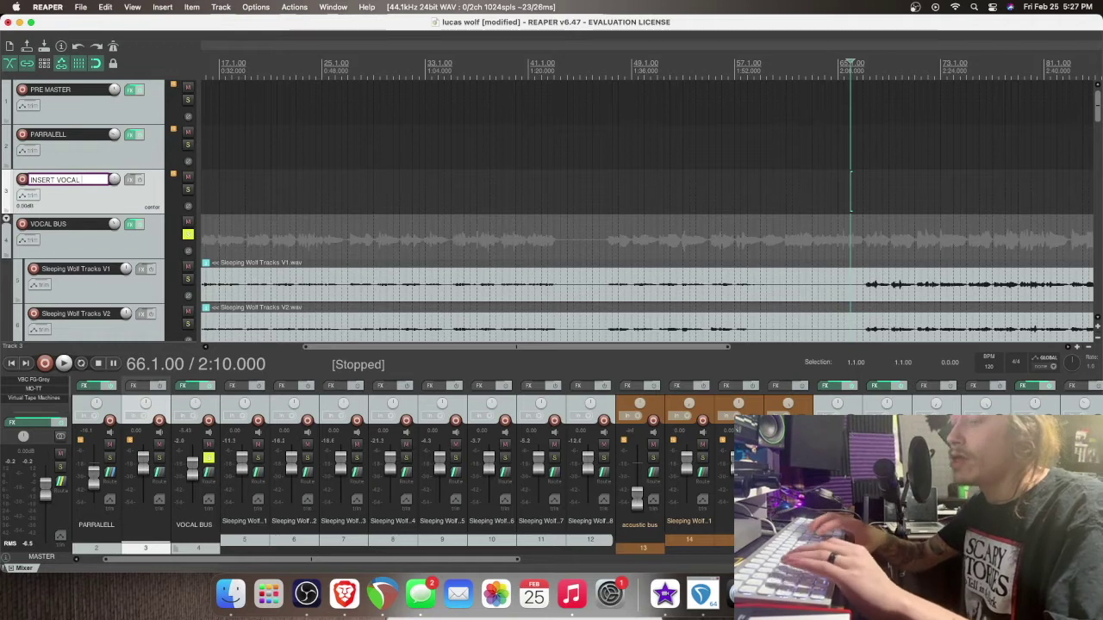
{"action": "type", "text": " VERB"}
{"action": "key", "text": "Return"}
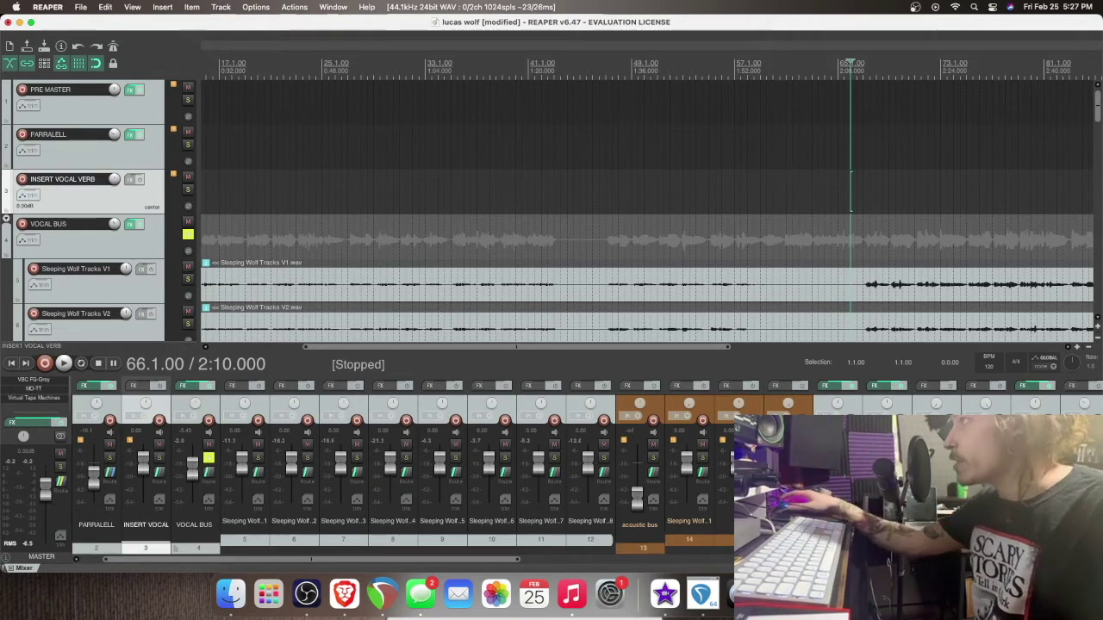
Solo the INSERT VOCAL VERB track.
{"action": "left_click", "coordinate": [109, 239]}
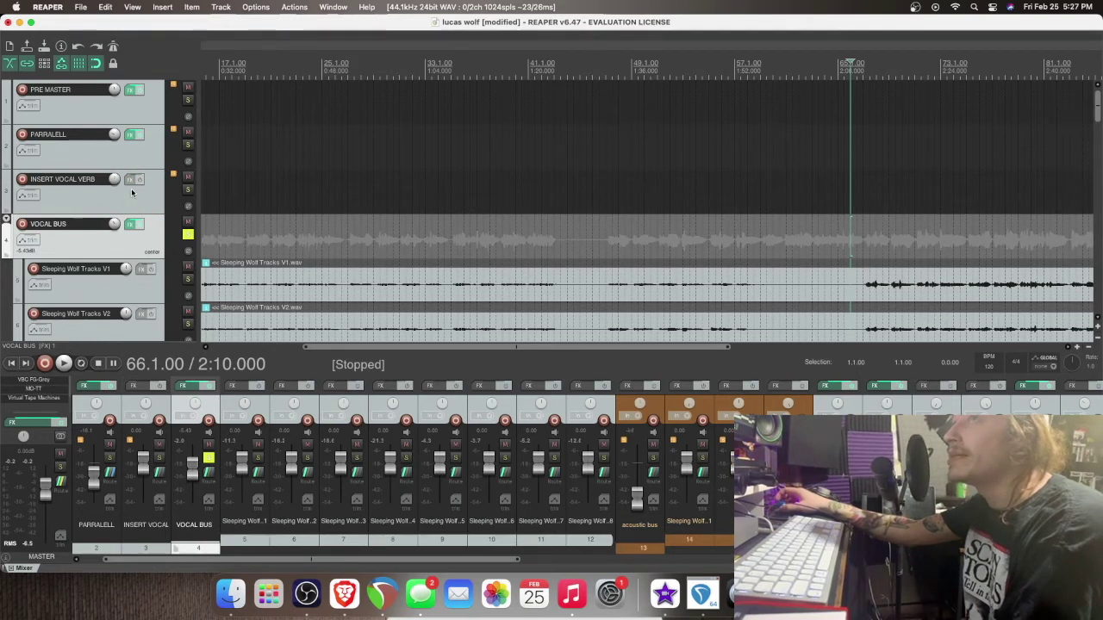
{"action": "left_click", "coordinate": [164, 187]}
{"action": "left_click", "coordinate": [187, 191]}
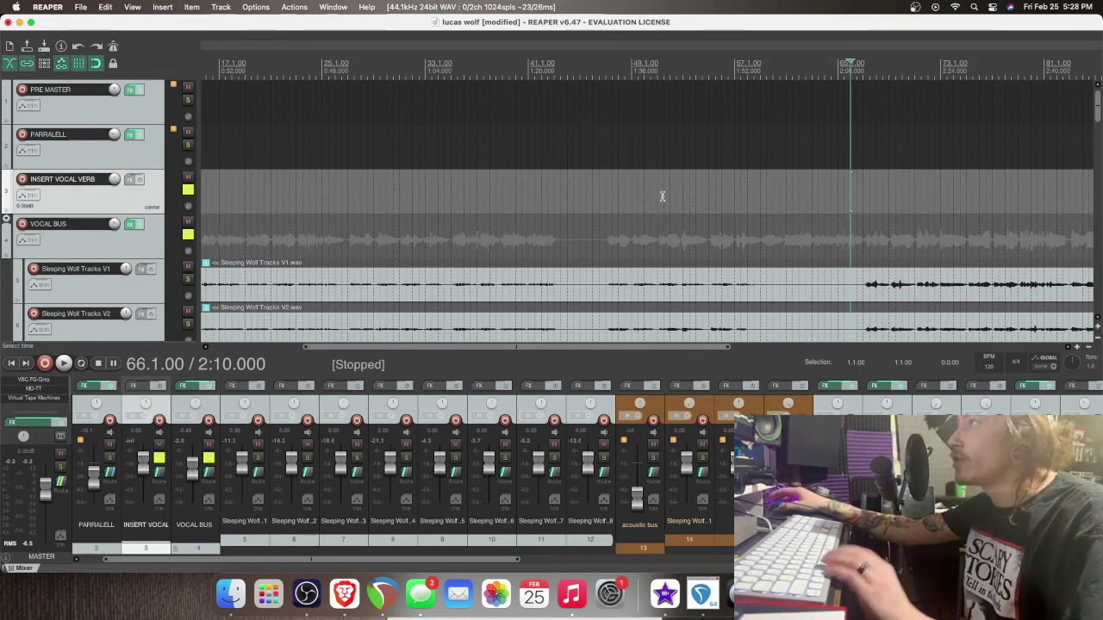
Play briefly from bar 68, then stop.
{"action": "left_click", "coordinate": [875, 198]}
{"action": "key", "text": "space"}
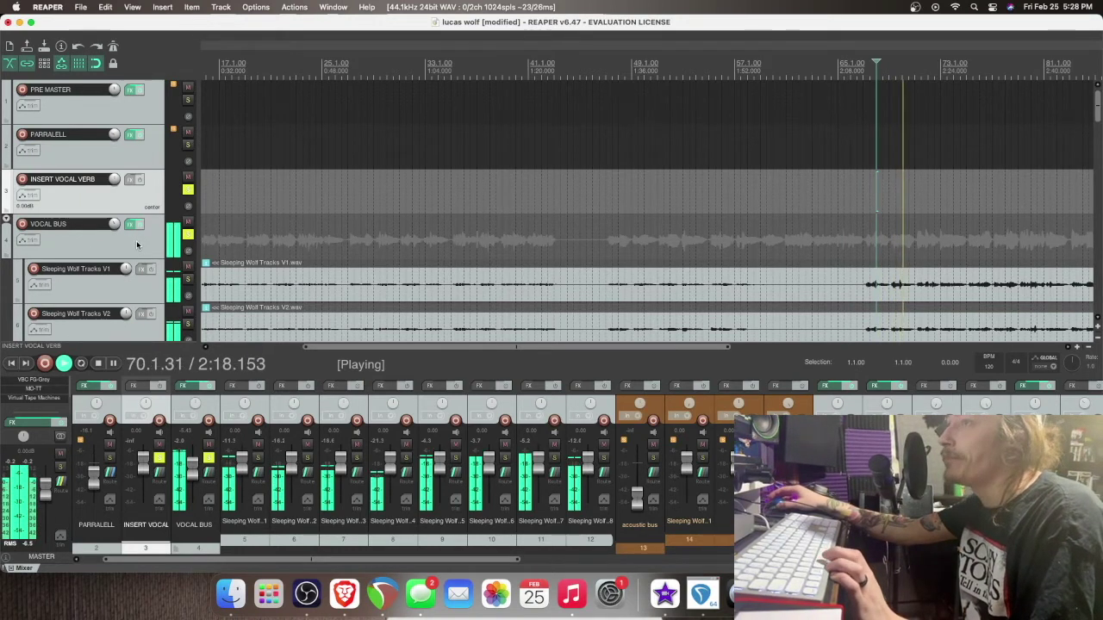
{"action": "key", "text": "space"}
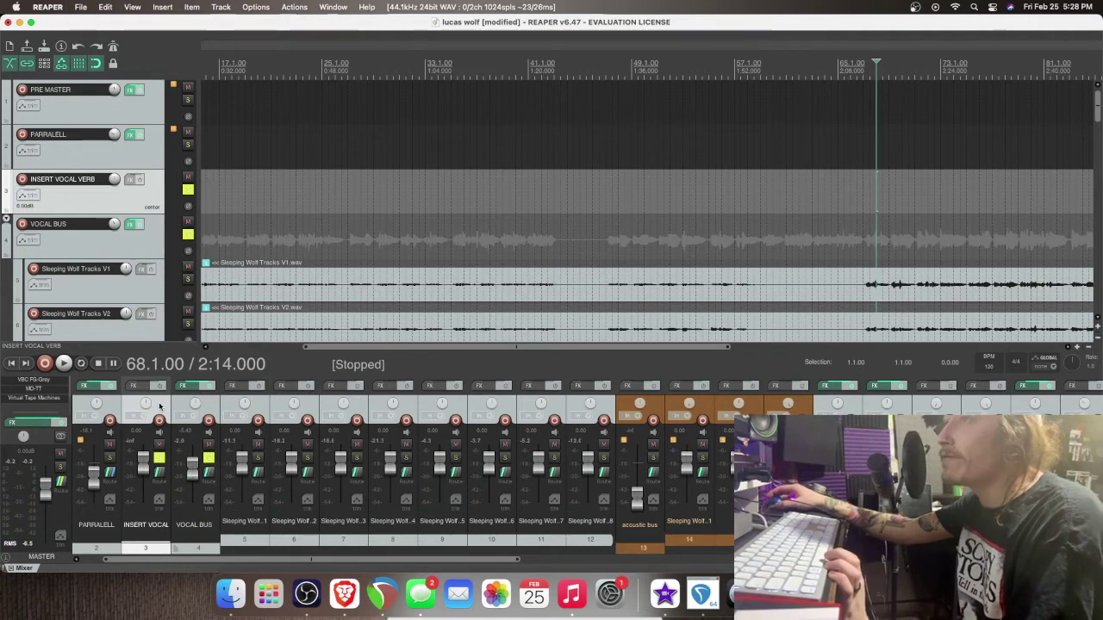
Shrink track heights and collapse the VOCAL BUS folder to hide the eight Sleeping Wolf tracks.
{"action": "key", "text": "Page_Down"}
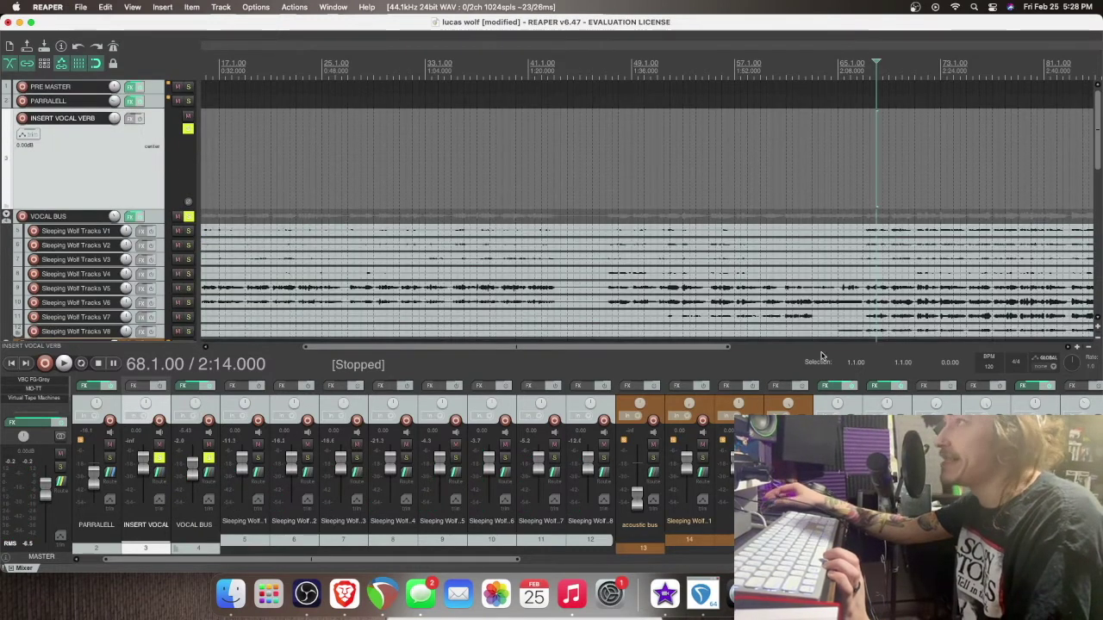
{"action": "scroll", "coordinate": [1098, 162], "scroll_direction": "down", "scroll_amount": 1}
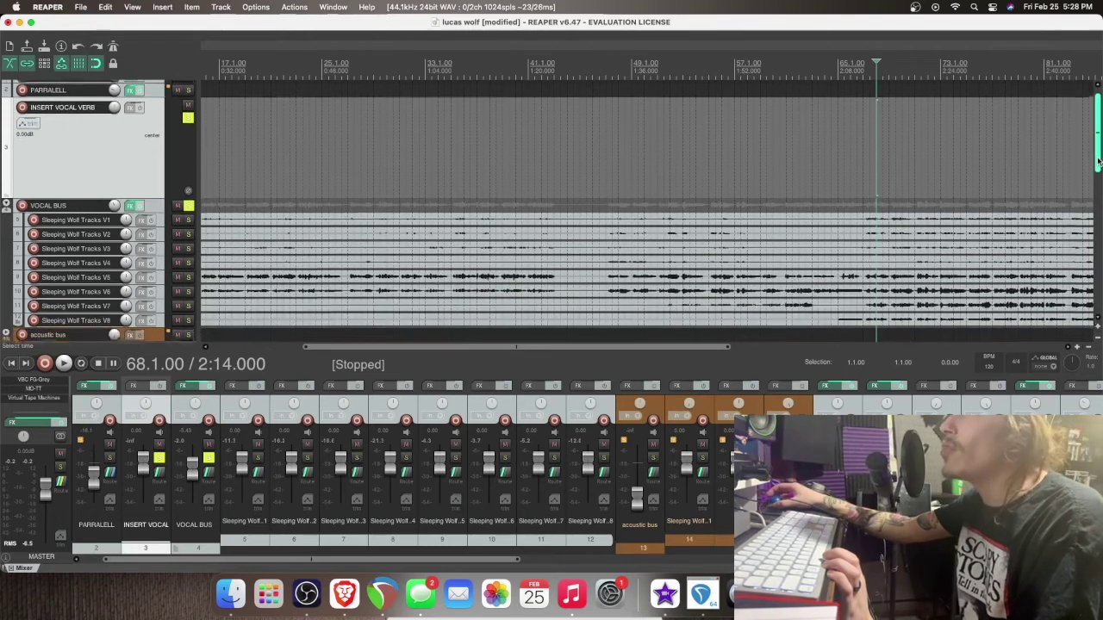
{"action": "scroll", "coordinate": [1097, 162], "scroll_direction": "down", "scroll_amount": 1}
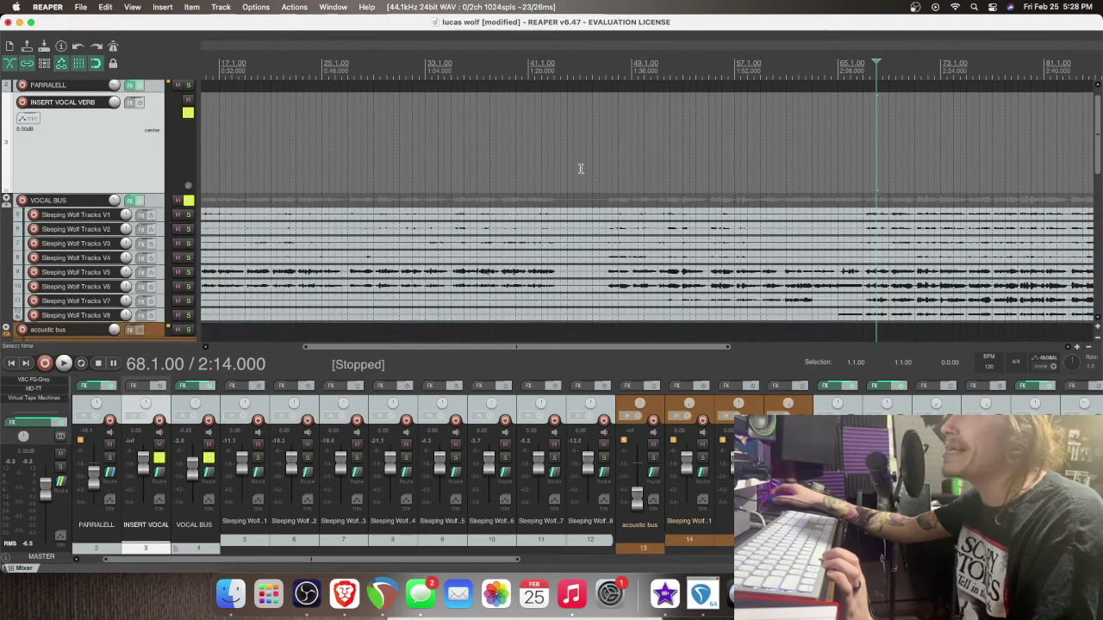
{"action": "left_click", "coordinate": [6, 200]}
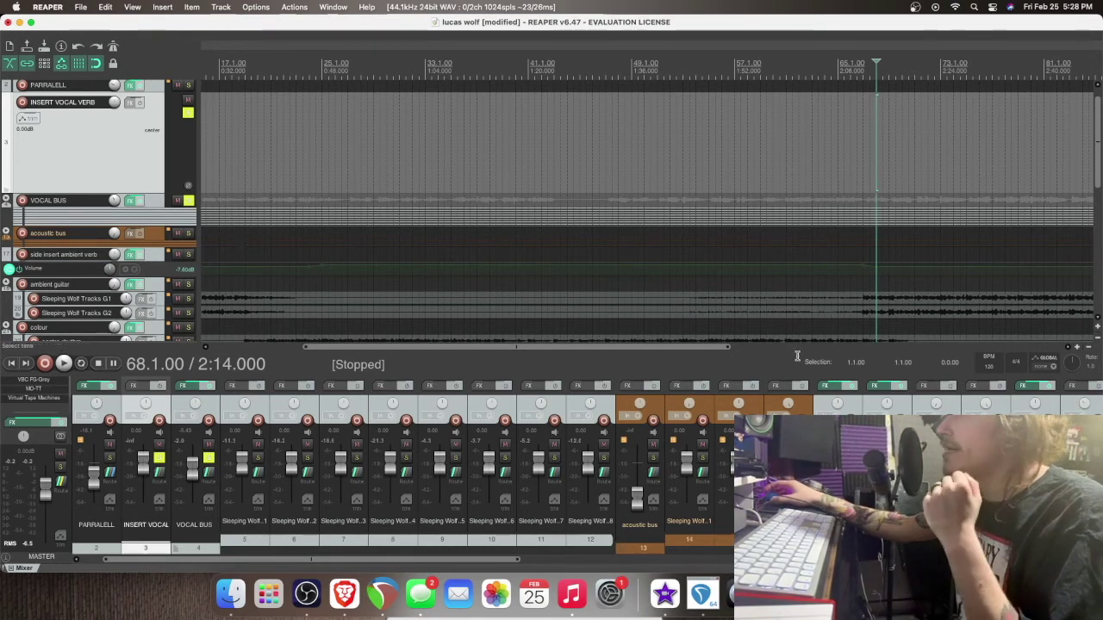
{"action": "left_click", "coordinate": [575, 403]}
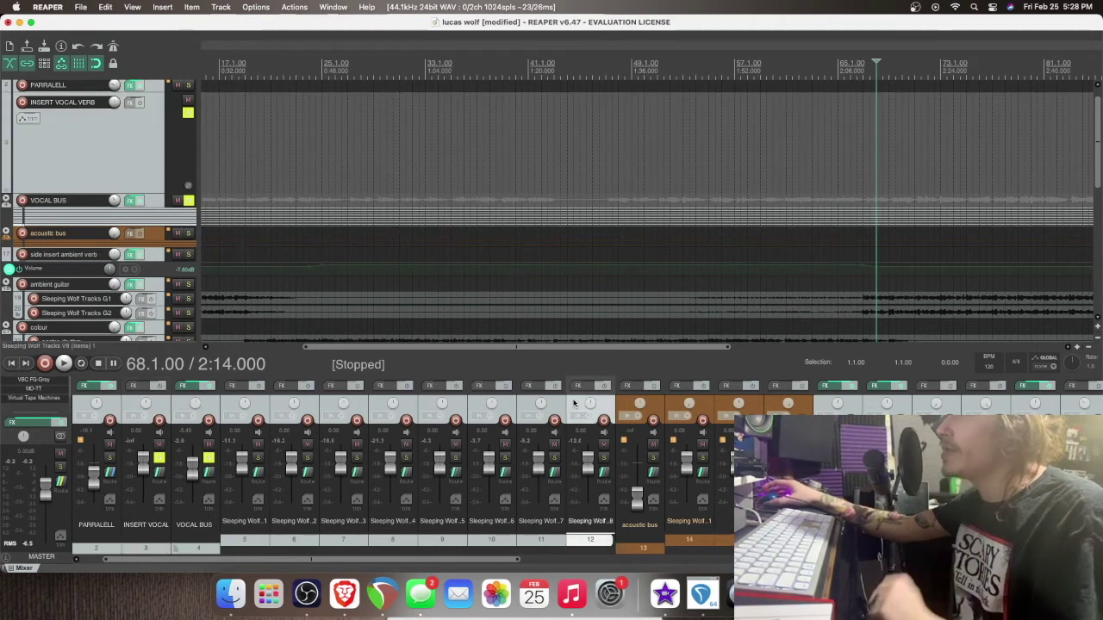
{"action": "left_click", "coordinate": [209, 474]}
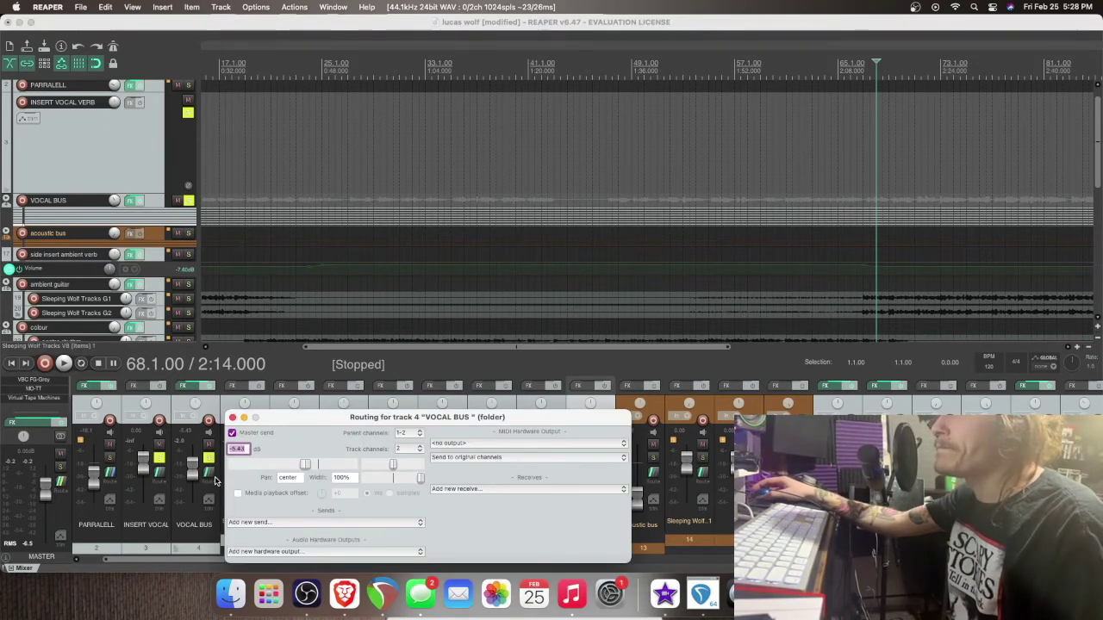
Add a post-fader send at +0.00 dB from VOCAL BUS to '3: INSERT VOCAL VERB'.
{"action": "left_click", "coordinate": [354, 523]}
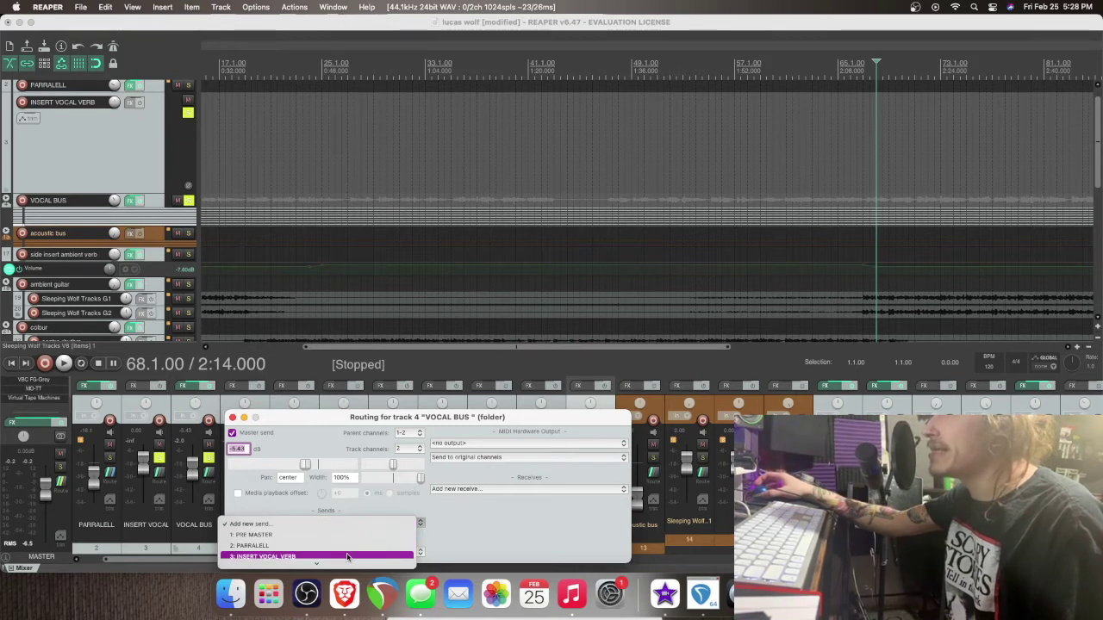
{"action": "mouse_move", "coordinate": [340, 566]}
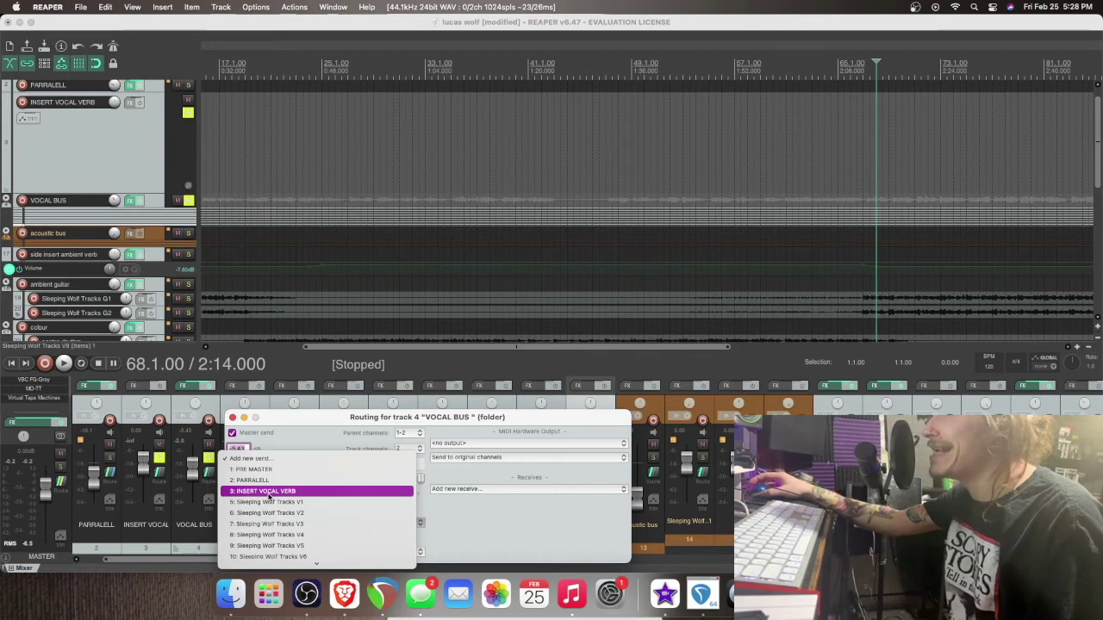
{"action": "left_click", "coordinate": [269, 492]}
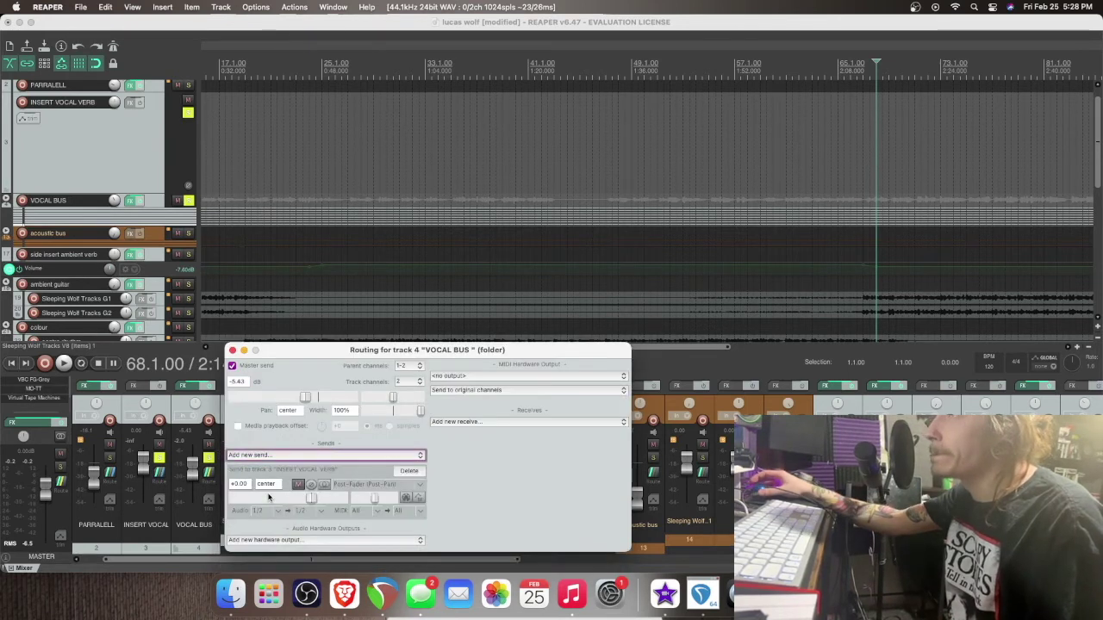
Close the routing window and play from 68.1.00 to confirm INSERT VOCAL VERB receives signal.
{"action": "left_click", "coordinate": [232, 350]}
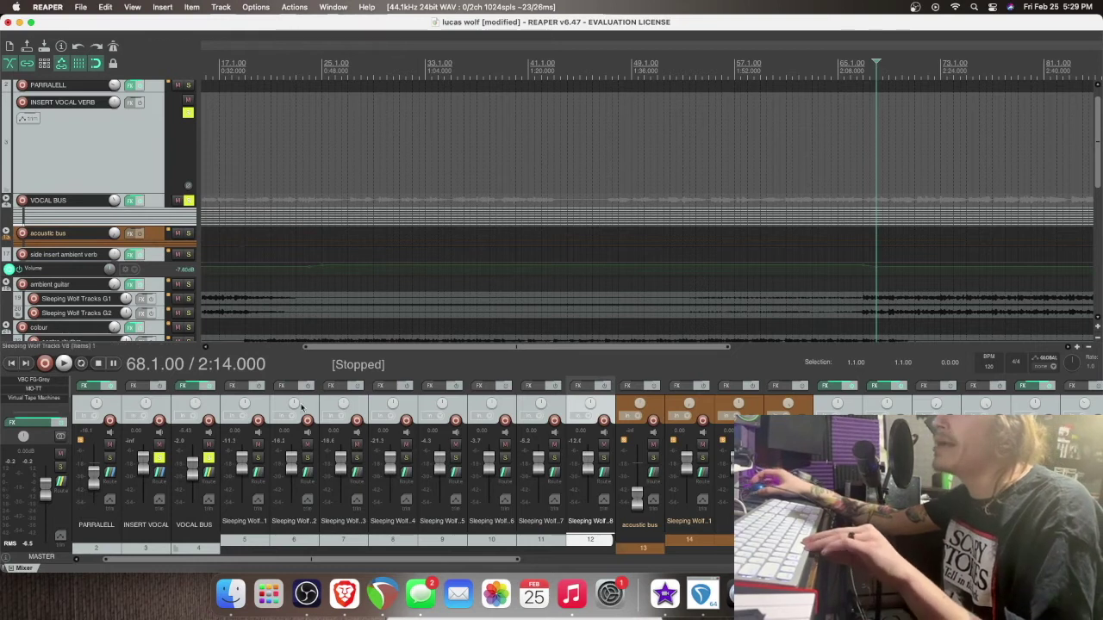
{"action": "key", "text": "space"}
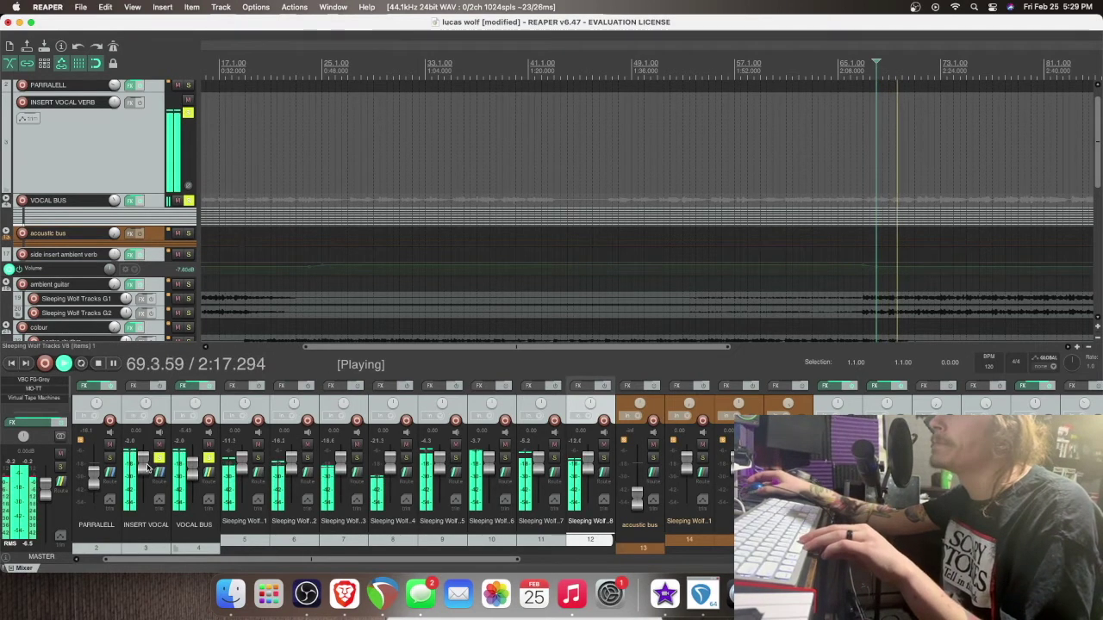
{"action": "key", "text": "space"}
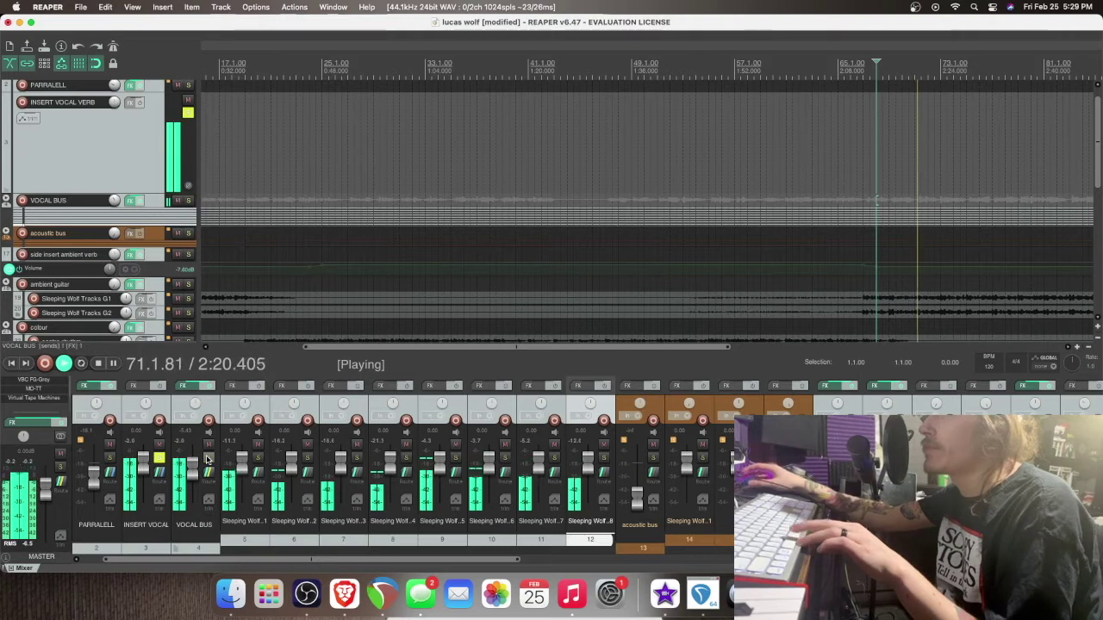
{"action": "key", "text": "space"}
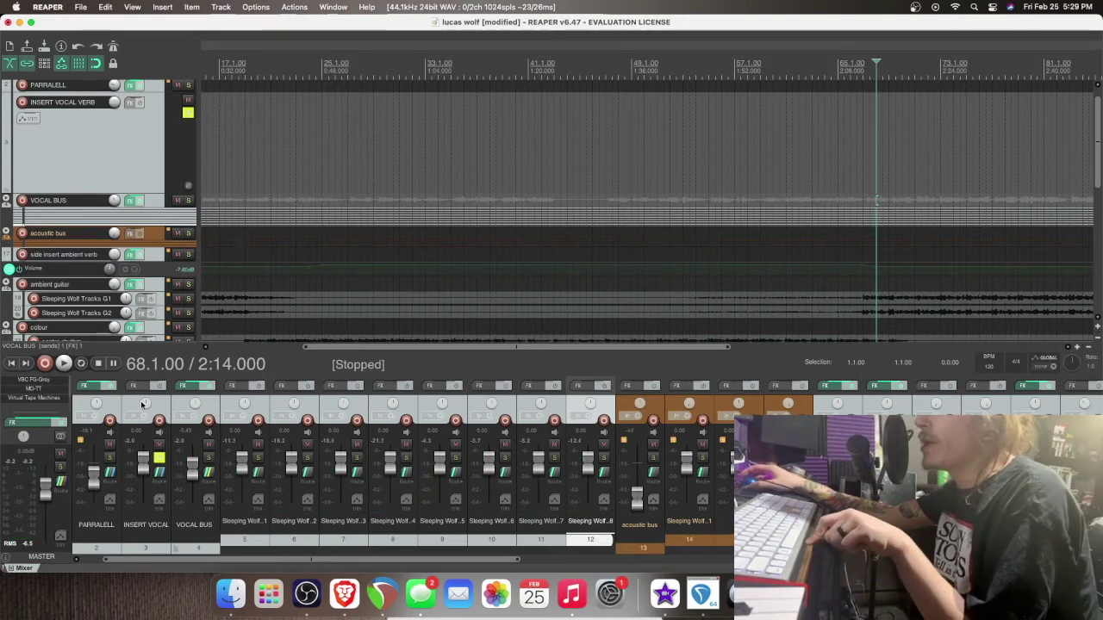
Open the Add FX browser for INSERT VOCAL VERB and scroll the VST list to kHs Reverb (Kilohearts).
{"action": "left_click", "coordinate": [145, 388]}
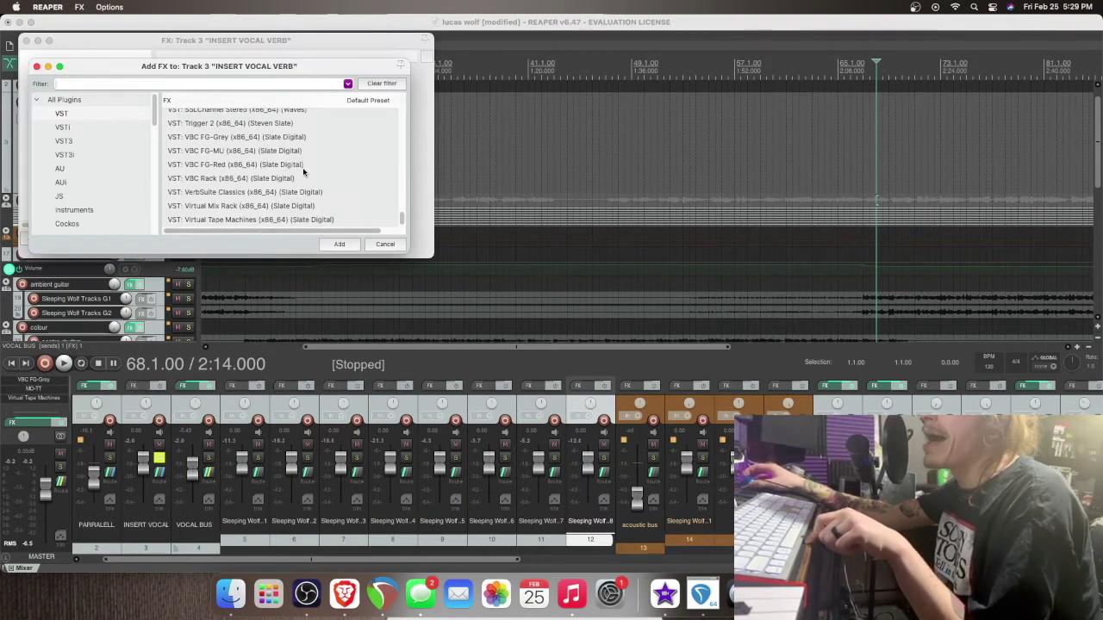
{"action": "scroll", "coordinate": [303, 172], "scroll_direction": "up", "scroll_amount": 5}
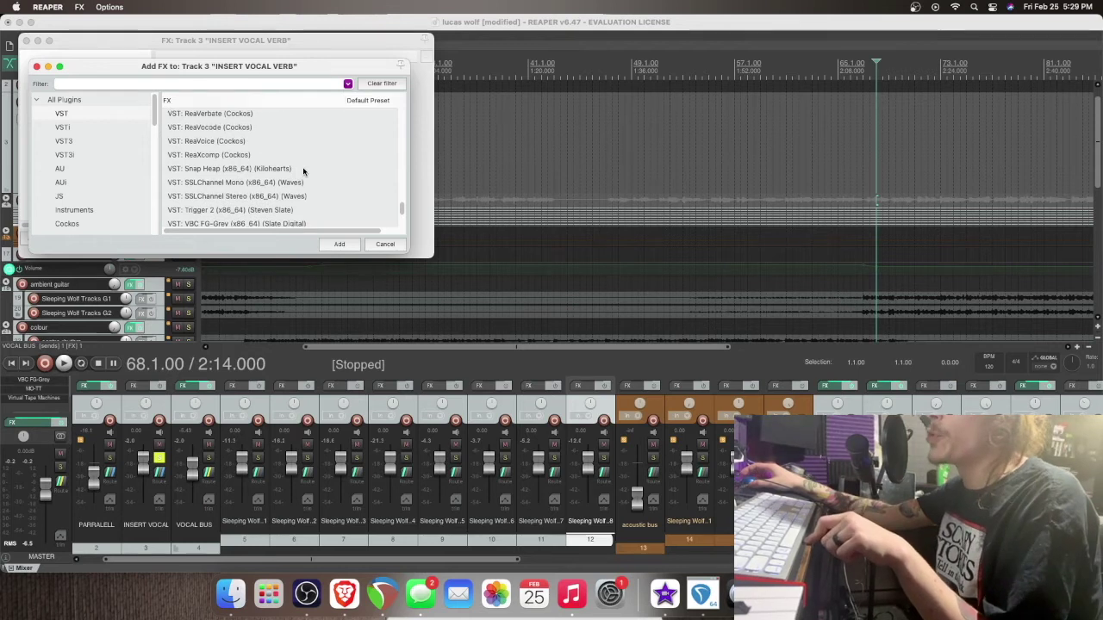
{"action": "scroll", "coordinate": [304, 171], "scroll_direction": "up", "scroll_amount": 5}
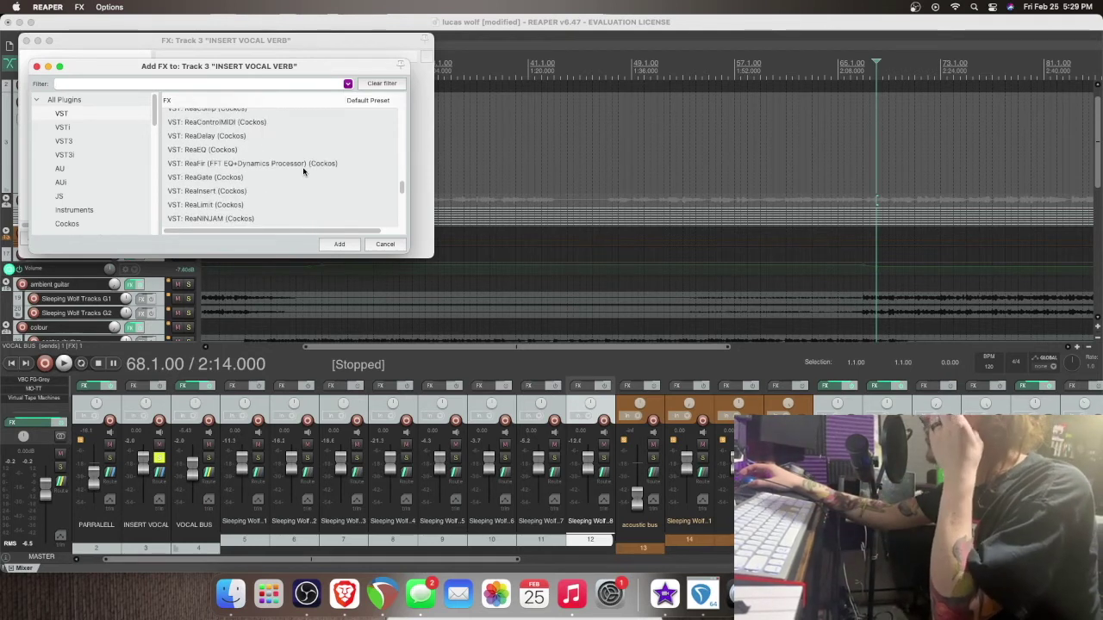
{"action": "scroll", "coordinate": [303, 172], "scroll_direction": "up", "scroll_amount": 6}
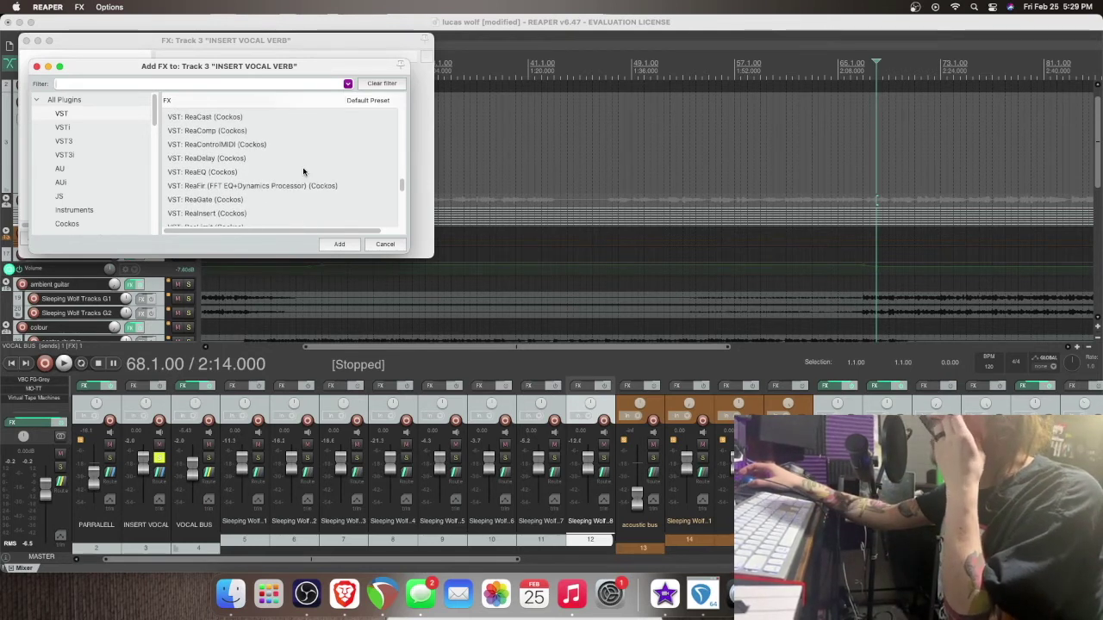
{"action": "scroll", "coordinate": [304, 172], "scroll_direction": "up", "scroll_amount": 1}
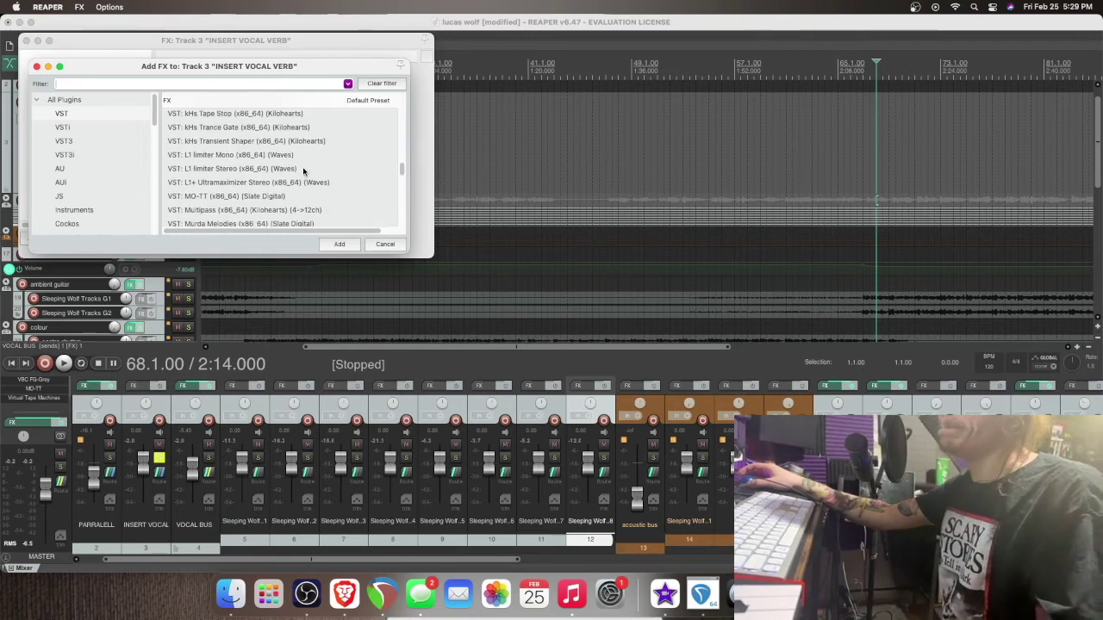
{"action": "scroll", "coordinate": [303, 172], "scroll_direction": "up", "scroll_amount": 3}
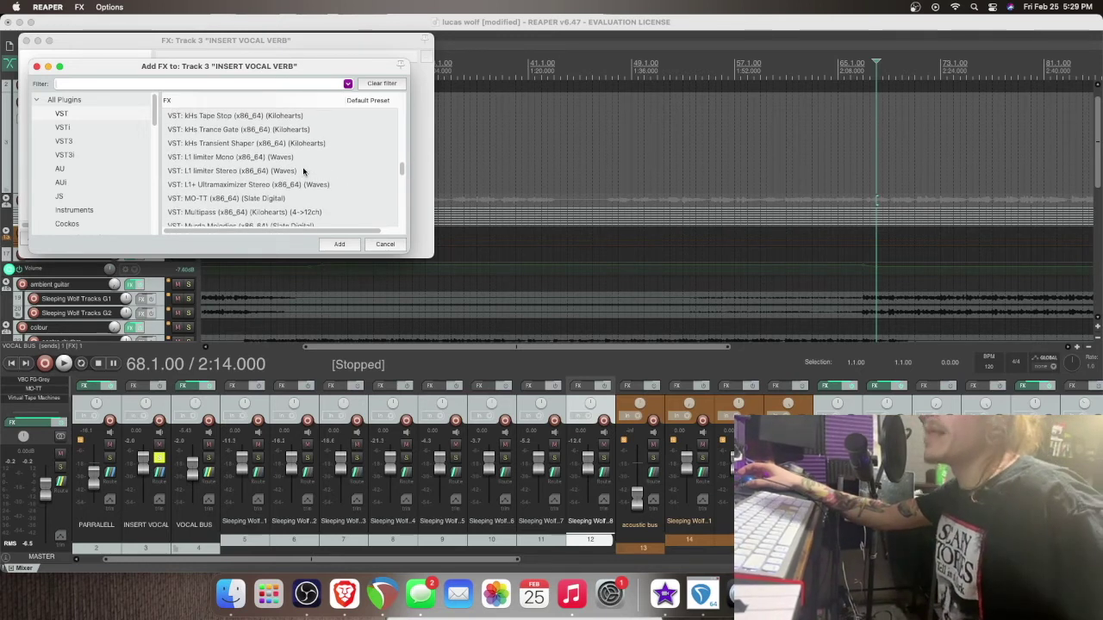
{"action": "scroll", "coordinate": [303, 172], "scroll_direction": "up", "scroll_amount": 12}
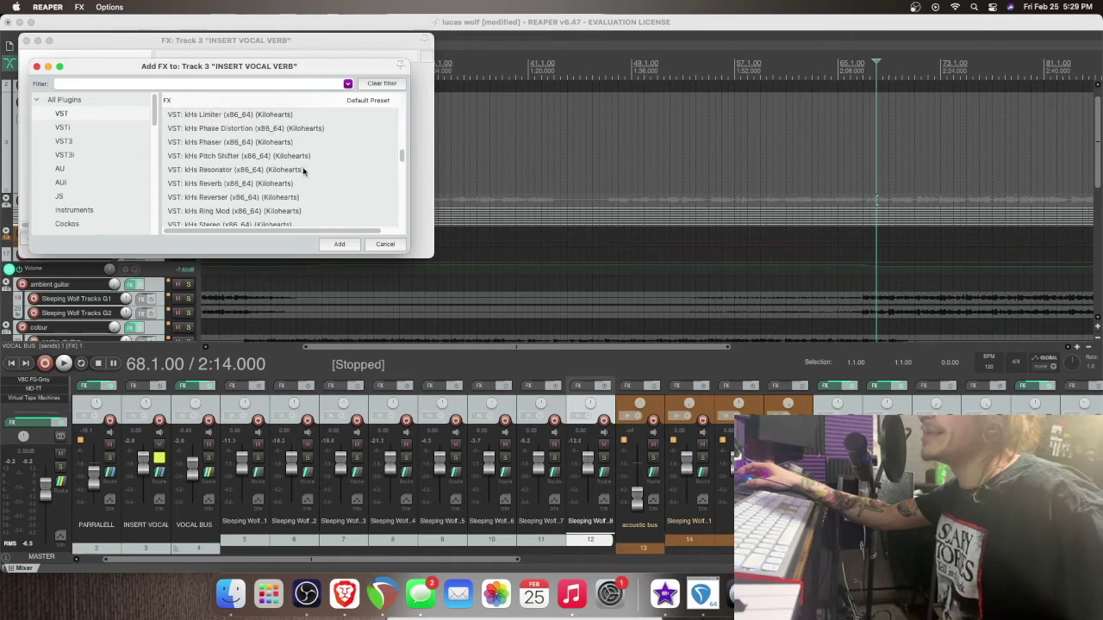
{"action": "scroll", "coordinate": [303, 171], "scroll_direction": "up", "scroll_amount": 10}
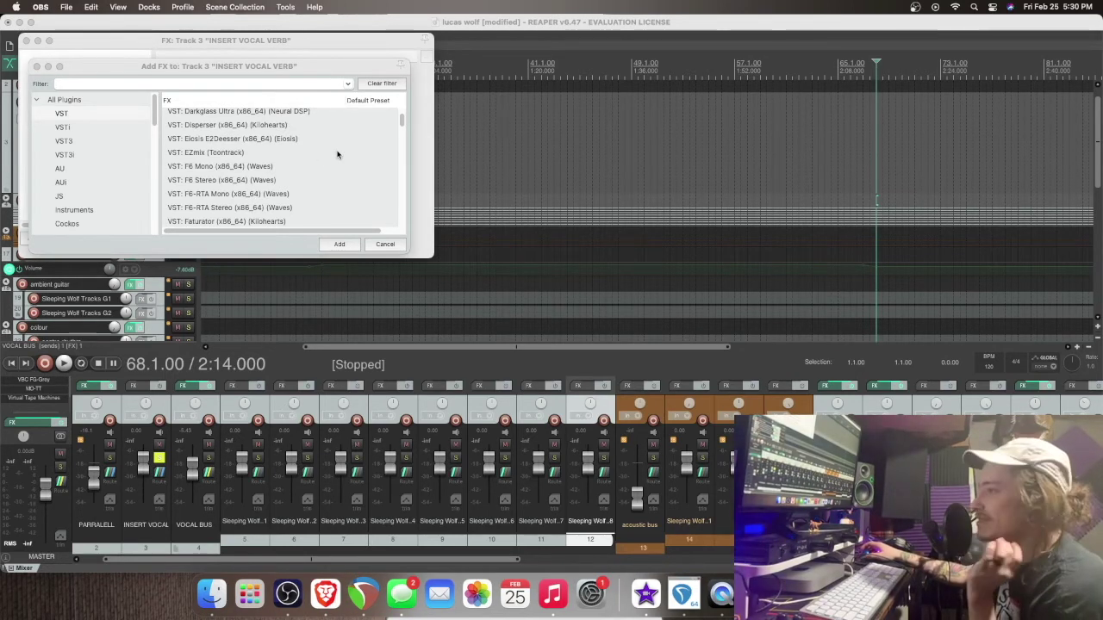
{"action": "scroll", "coordinate": [320, 164], "scroll_direction": "down", "scroll_amount": 1}
{"action": "scroll", "coordinate": [320, 164], "scroll_direction": "down", "scroll_amount": 9}
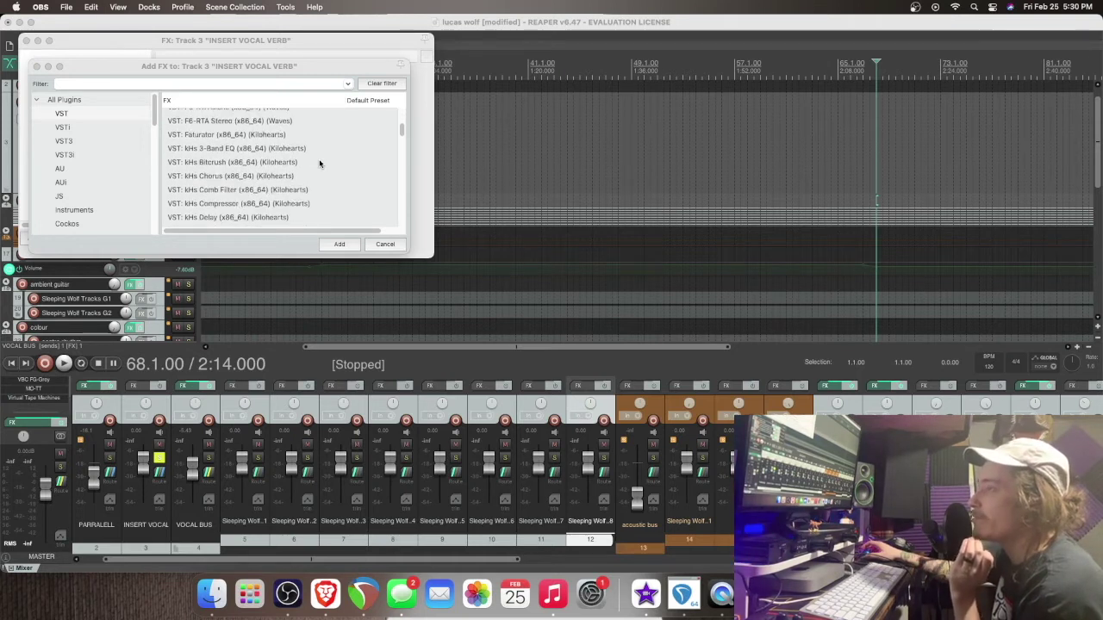
{"action": "scroll", "coordinate": [319, 163], "scroll_direction": "down", "scroll_amount": 9}
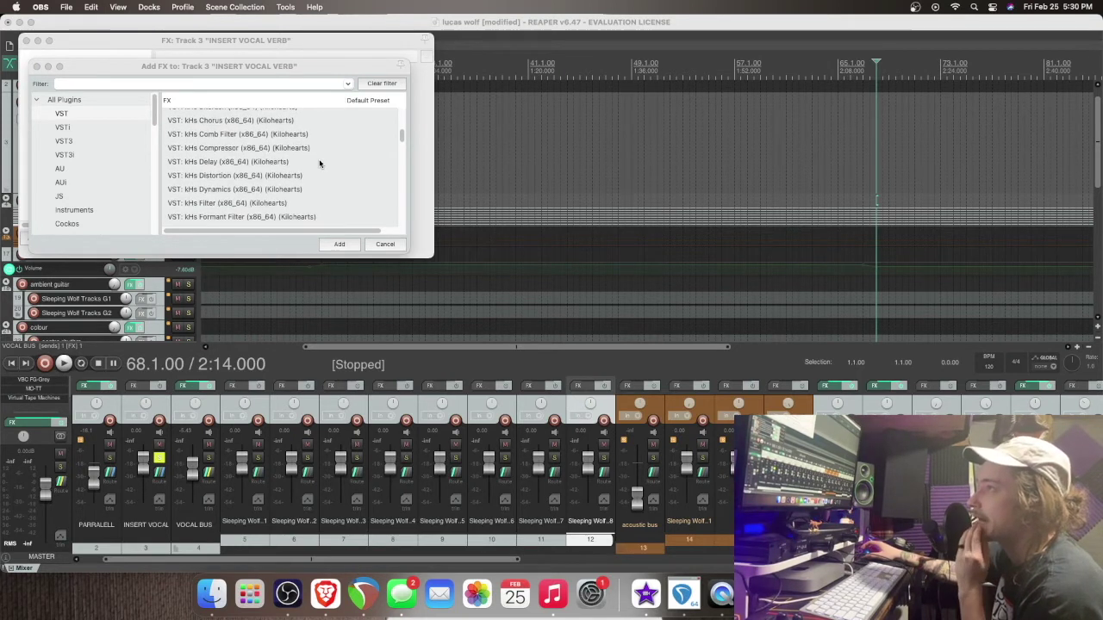
{"action": "scroll", "coordinate": [320, 164], "scroll_direction": "down", "scroll_amount": 6}
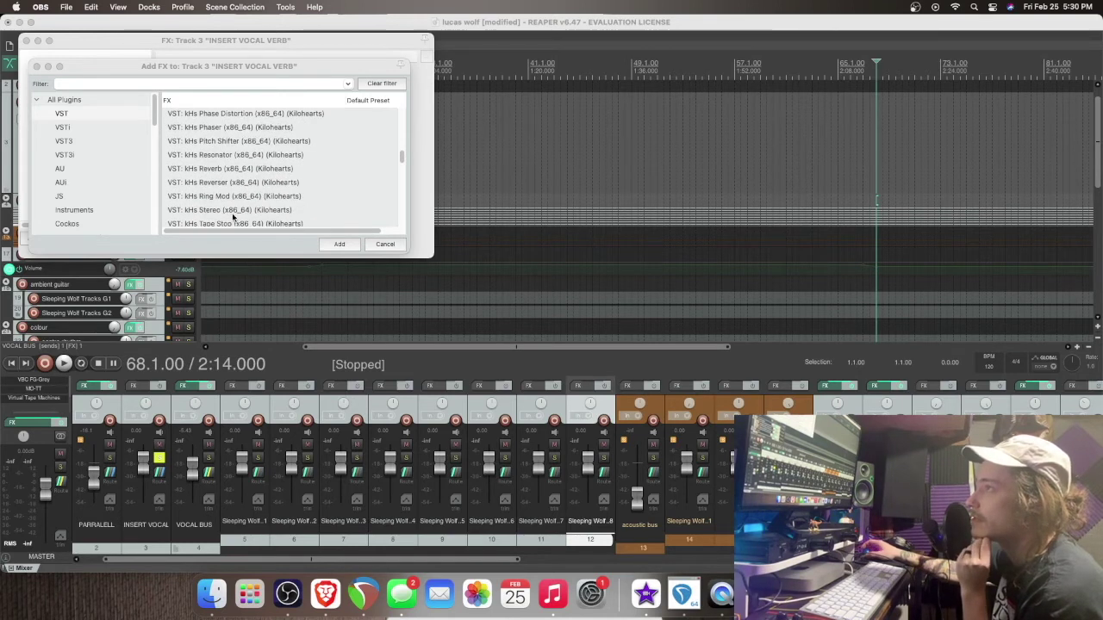
Add kHs Reverb to INSERT VOCAL VERB and load the Factory > Long > 'Long and Dark' preset.
{"action": "left_click", "coordinate": [276, 169]}
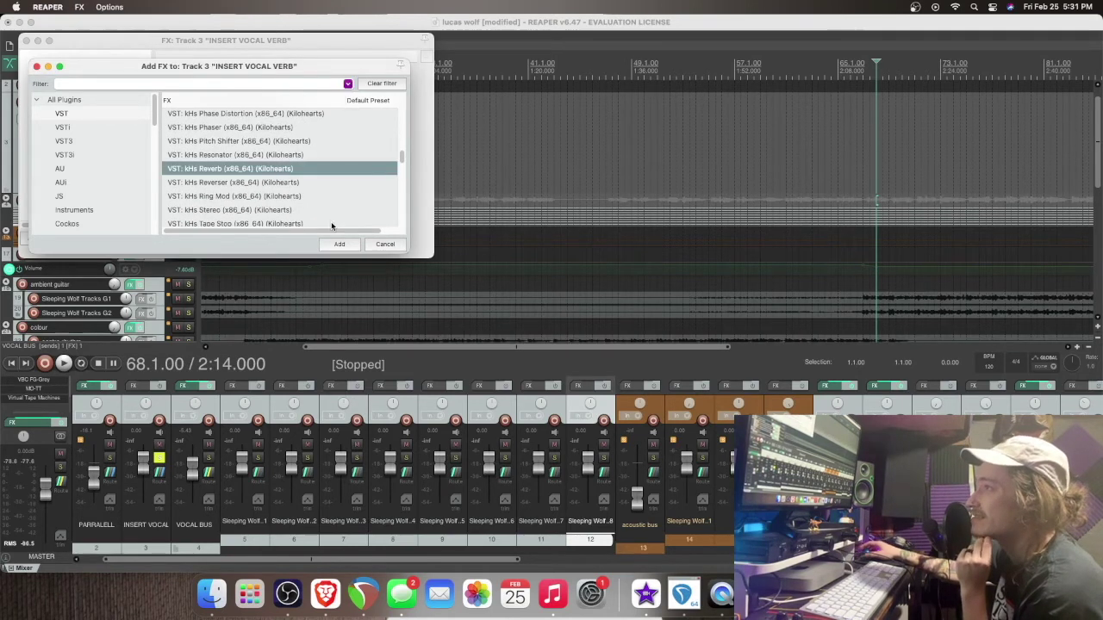
{"action": "left_click", "coordinate": [339, 244]}
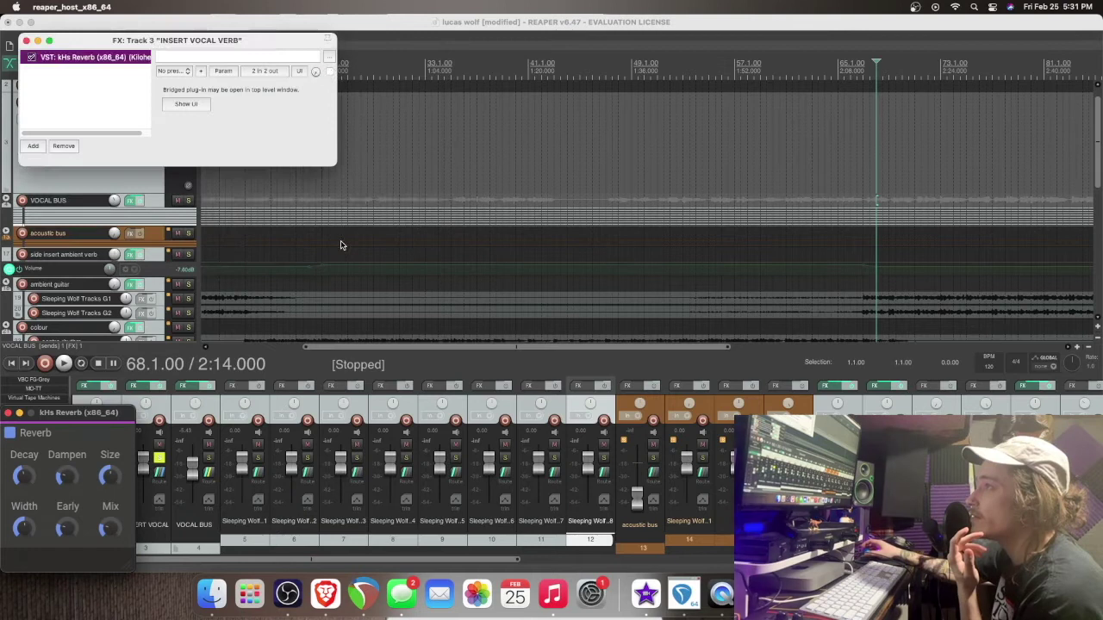
{"action": "left_click", "coordinate": [9, 457]}
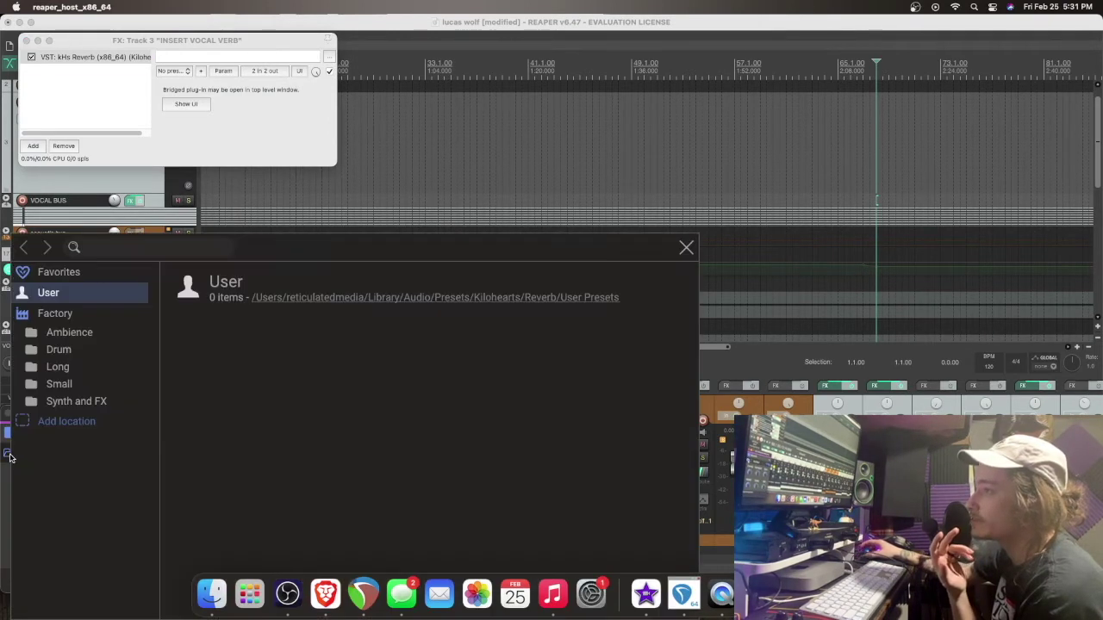
{"action": "left_click", "coordinate": [62, 366]}
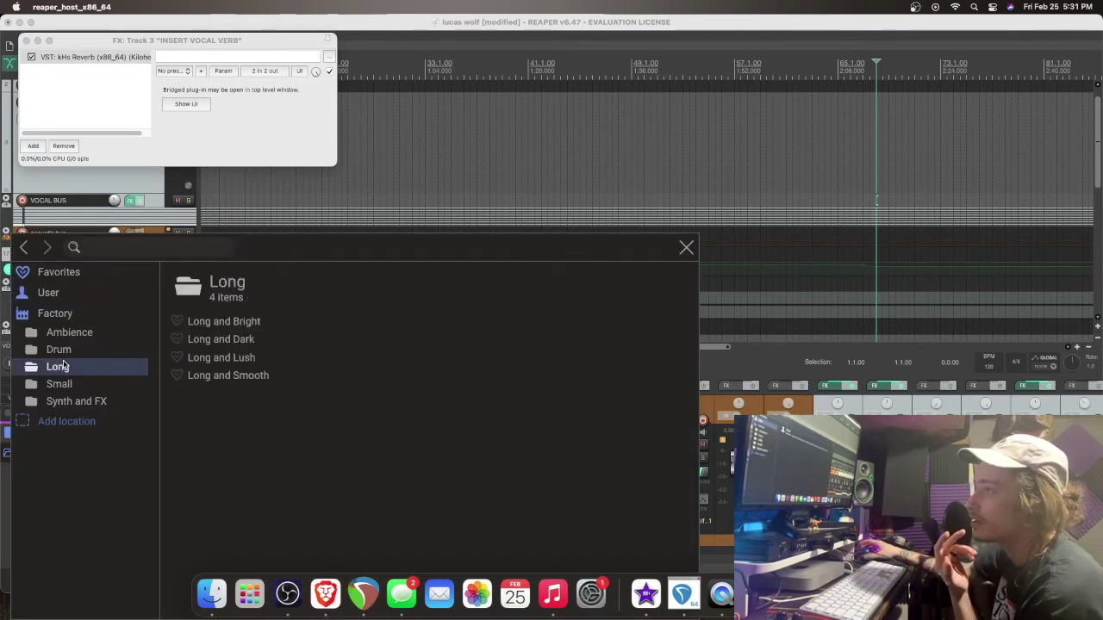
{"action": "left_click", "coordinate": [230, 340]}
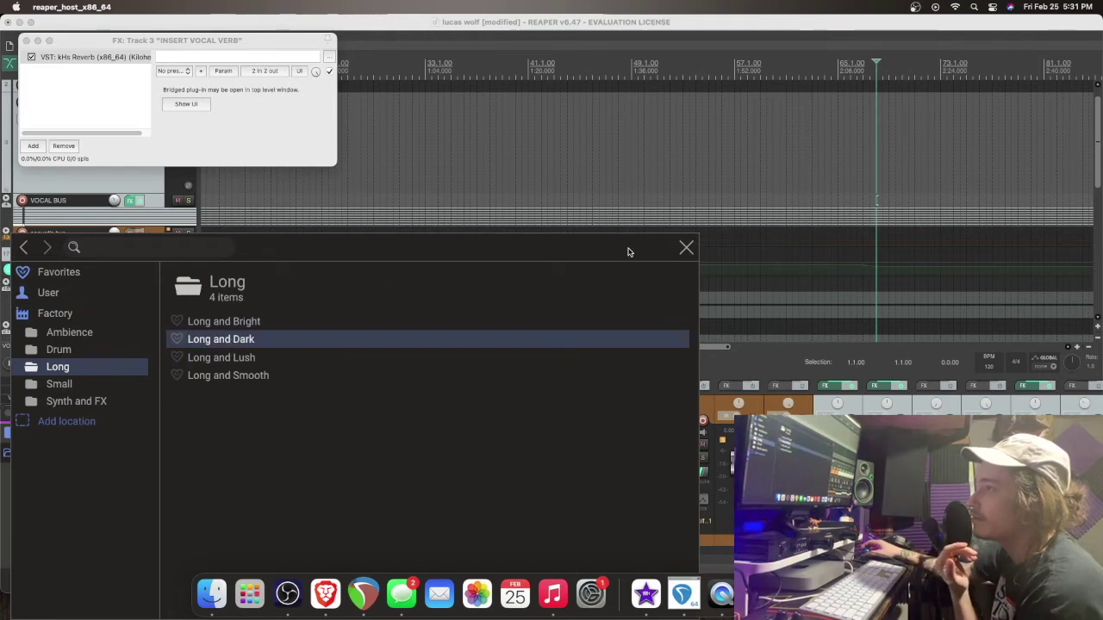
{"action": "double_click", "coordinate": [241, 342]}
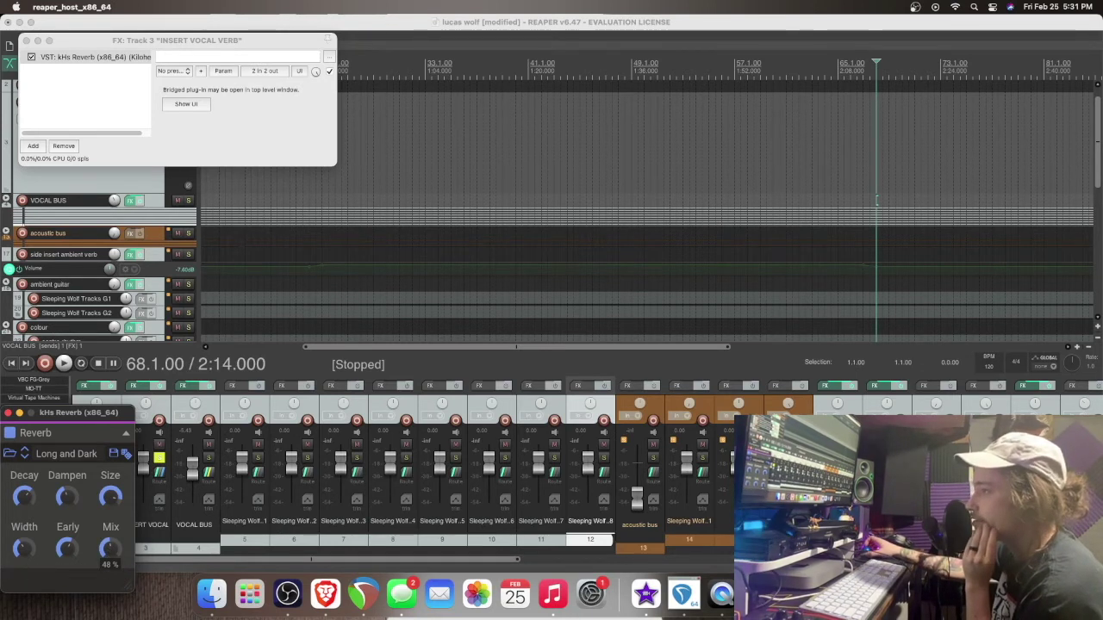
Raise the kHs Reverb Mix knob to 100% wet and close the plugin window.
{"action": "scroll", "coordinate": [110, 549], "scroll_direction": "up", "scroll_amount": 1}
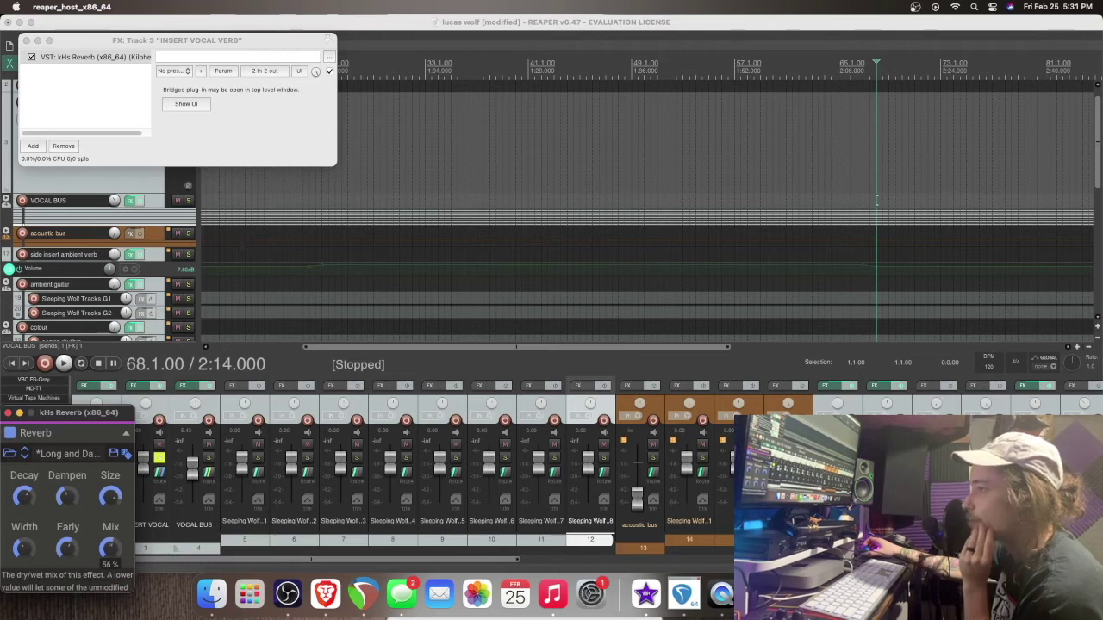
{"action": "scroll", "coordinate": [109, 548], "scroll_direction": "up", "scroll_amount": 5}
{"action": "scroll", "coordinate": [110, 549], "scroll_direction": "up", "scroll_amount": 4}
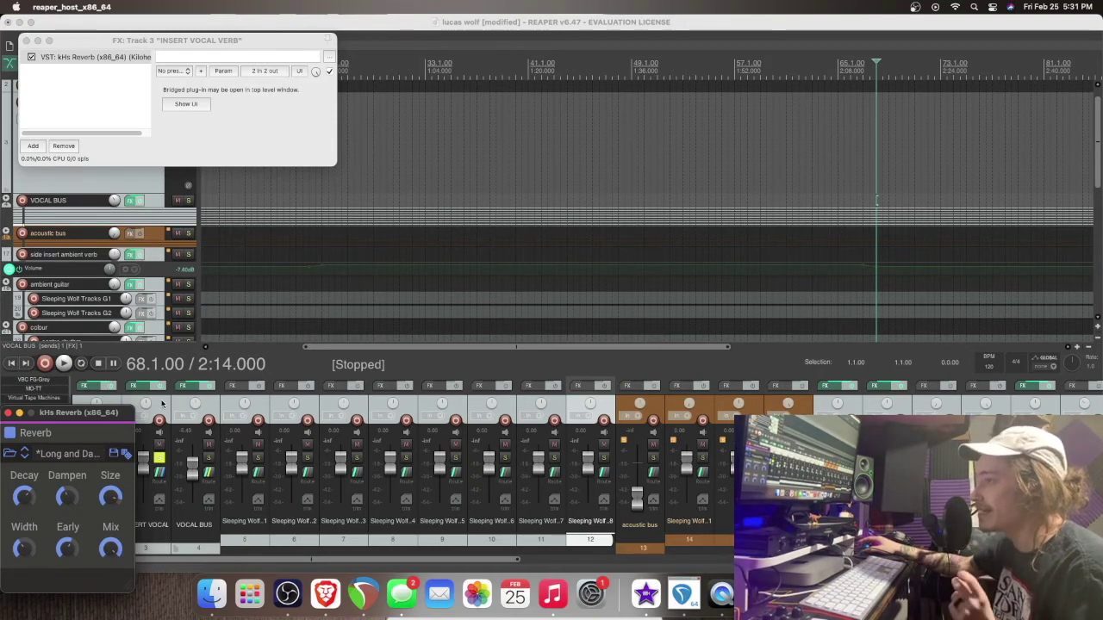
{"action": "mouse_move", "coordinate": [113, 545]}
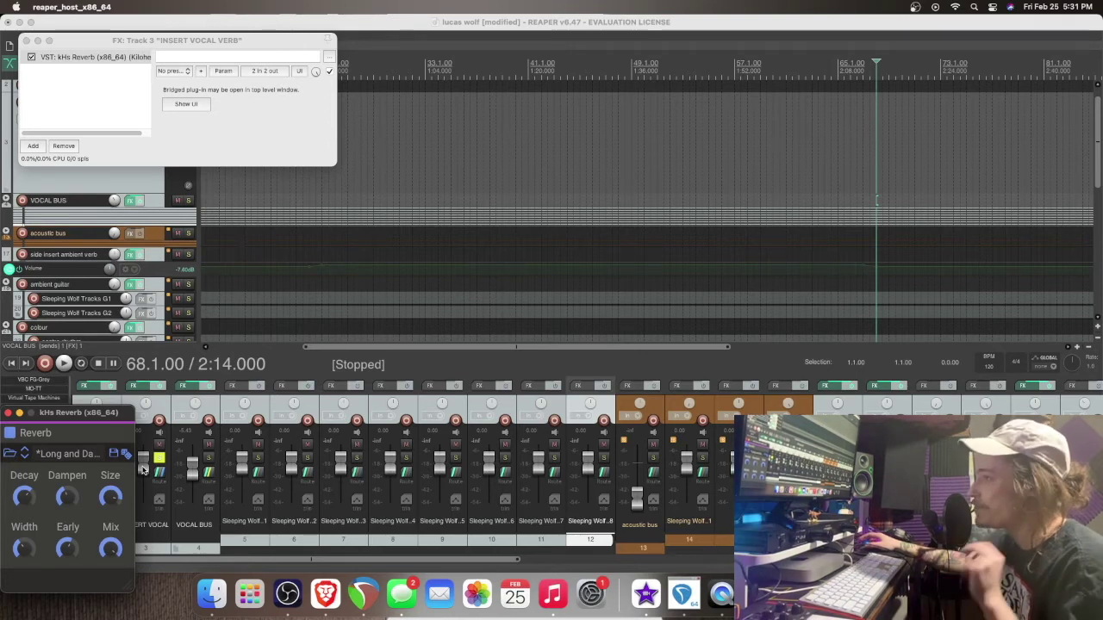
{"action": "left_click", "coordinate": [8, 414]}
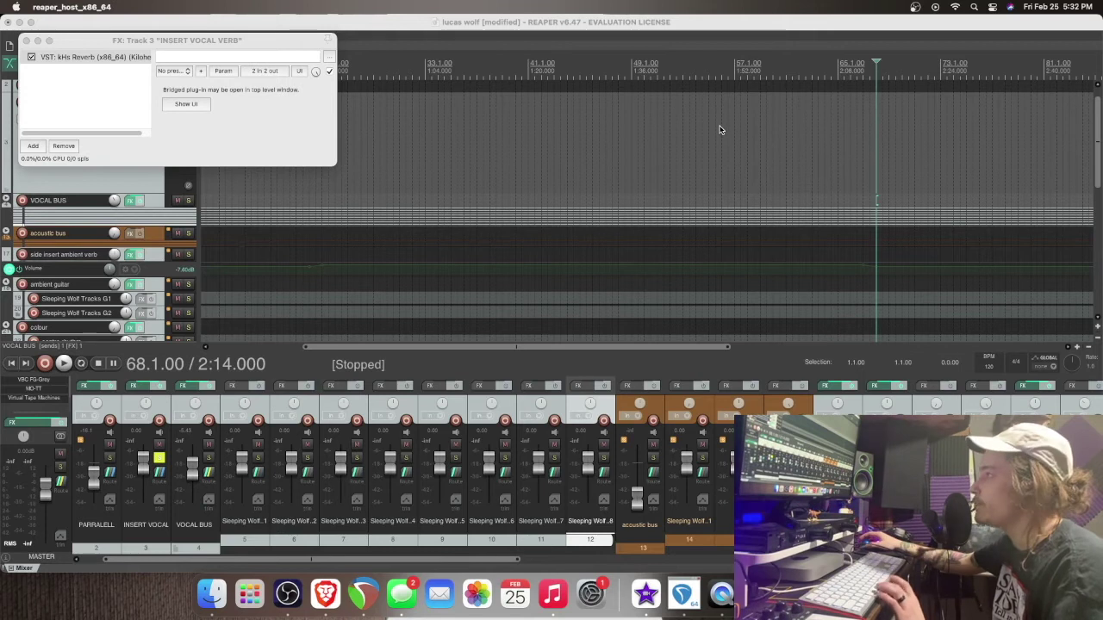
Play the mix from around bar 69 to audition the reverb, stop, then resume playback.
{"action": "left_click", "coordinate": [894, 121]}
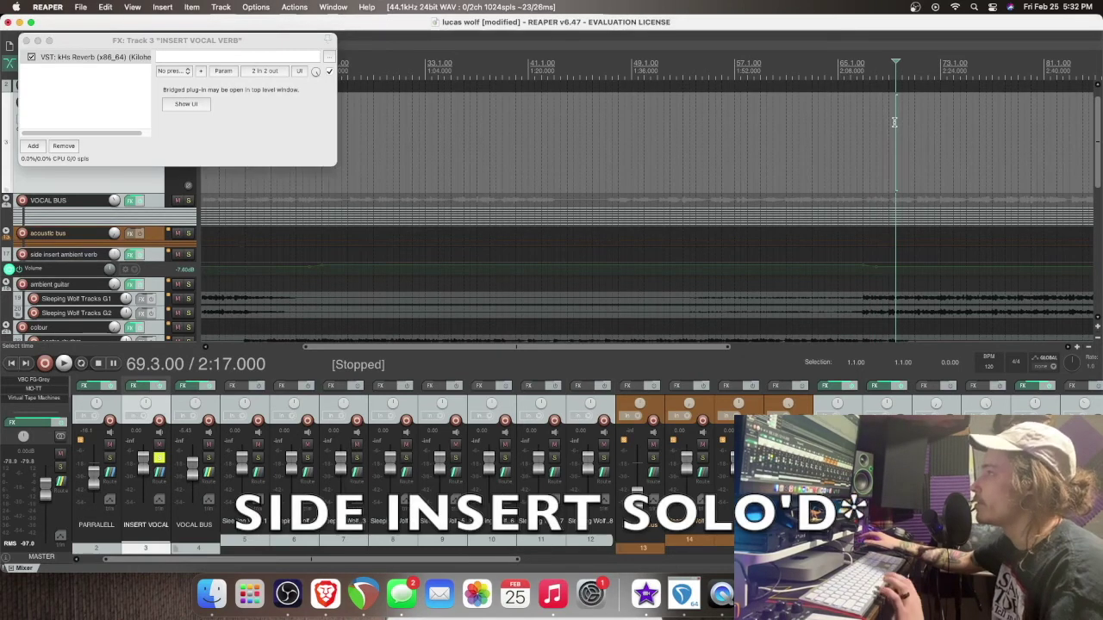
{"action": "key", "text": "space"}
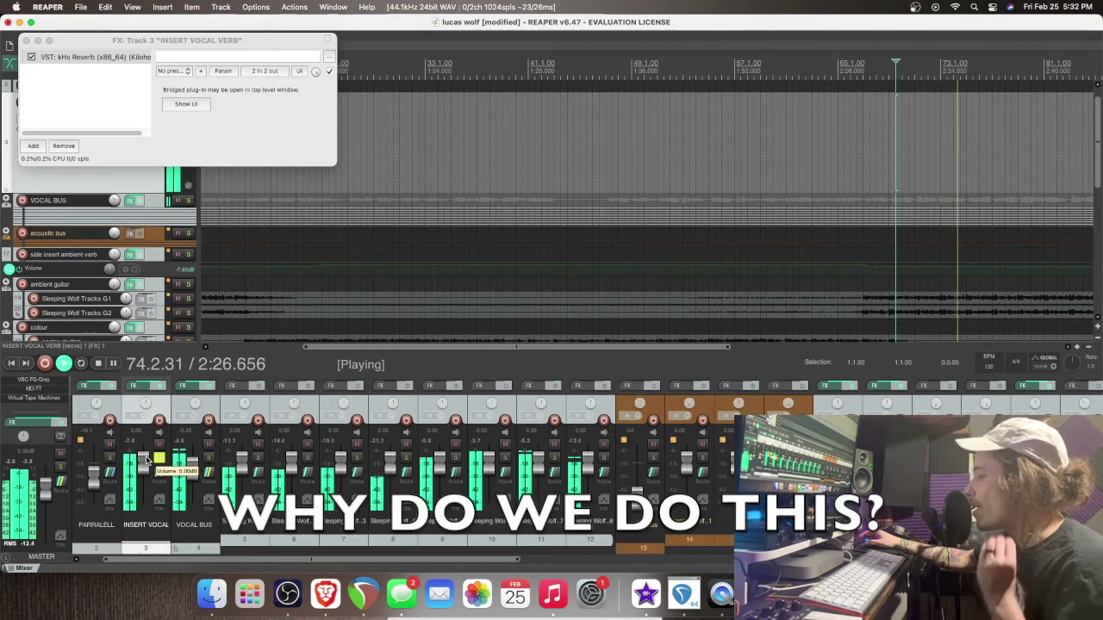
{"action": "key", "text": "space"}
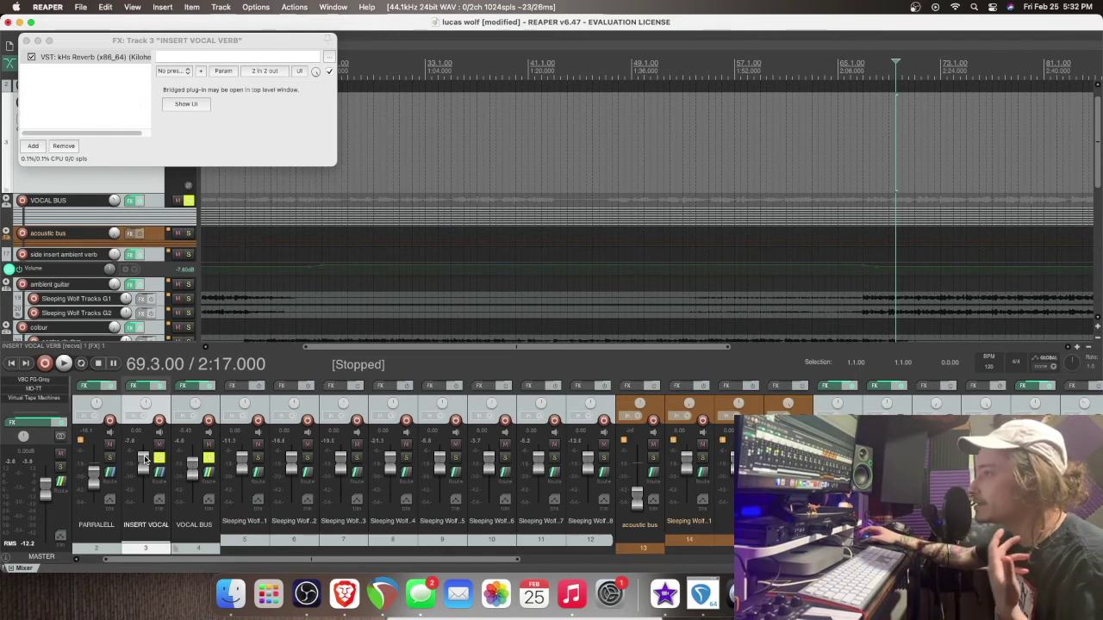
{"action": "key", "text": "space"}
Lower the INSERT VOCAL fader to -16.4 dB while listening, then stop playback.
{"action": "mouse_move", "coordinate": [144, 459]}
{"action": "left_mouse_down"}
{"action": "mouse_move", "coordinate": [147, 498]}
{"action": "mouse_move", "coordinate": [146, 472]}
{"action": "left_mouse_up"}
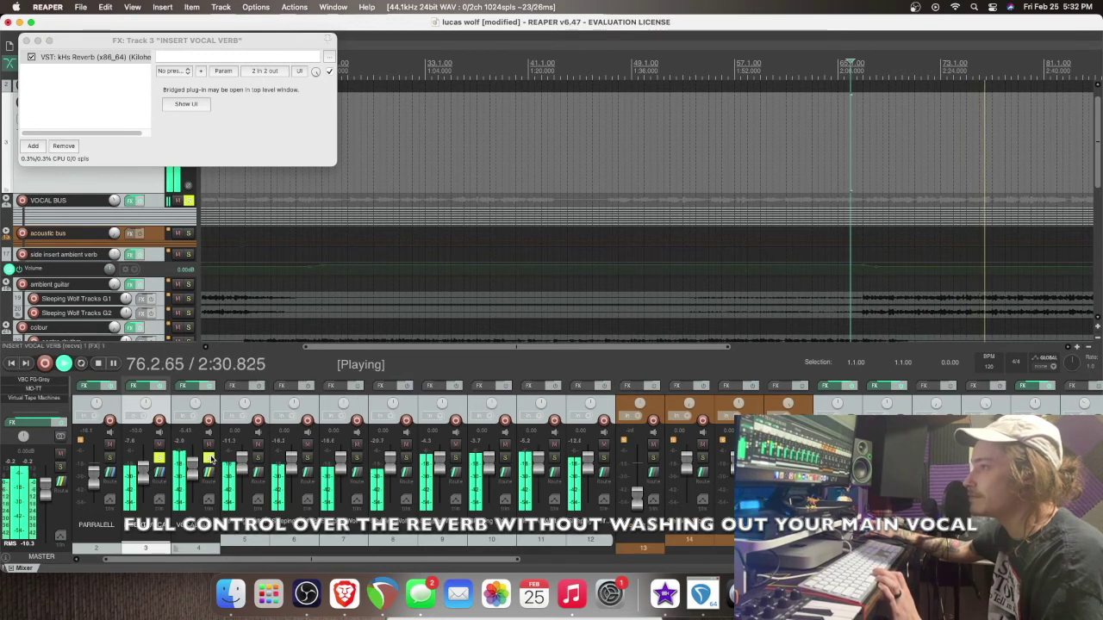
{"action": "key", "text": "space"}
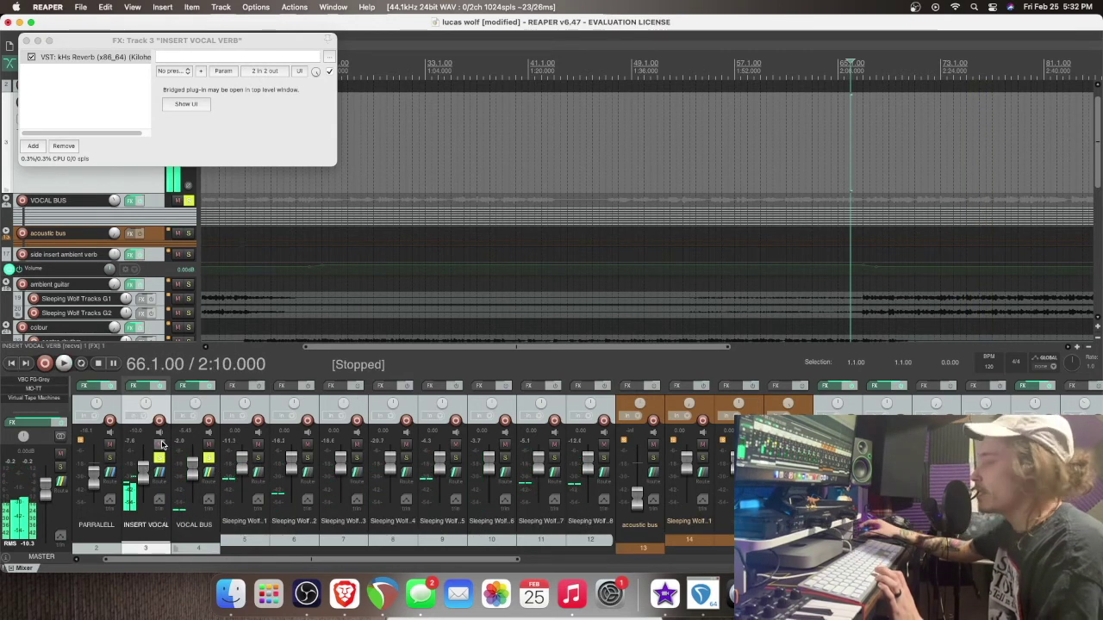
A/B the INSERT VOCAL track by muting and unmuting it, raise it to -7.56 dB, then stop playback.
{"action": "left_click", "coordinate": [160, 444]}
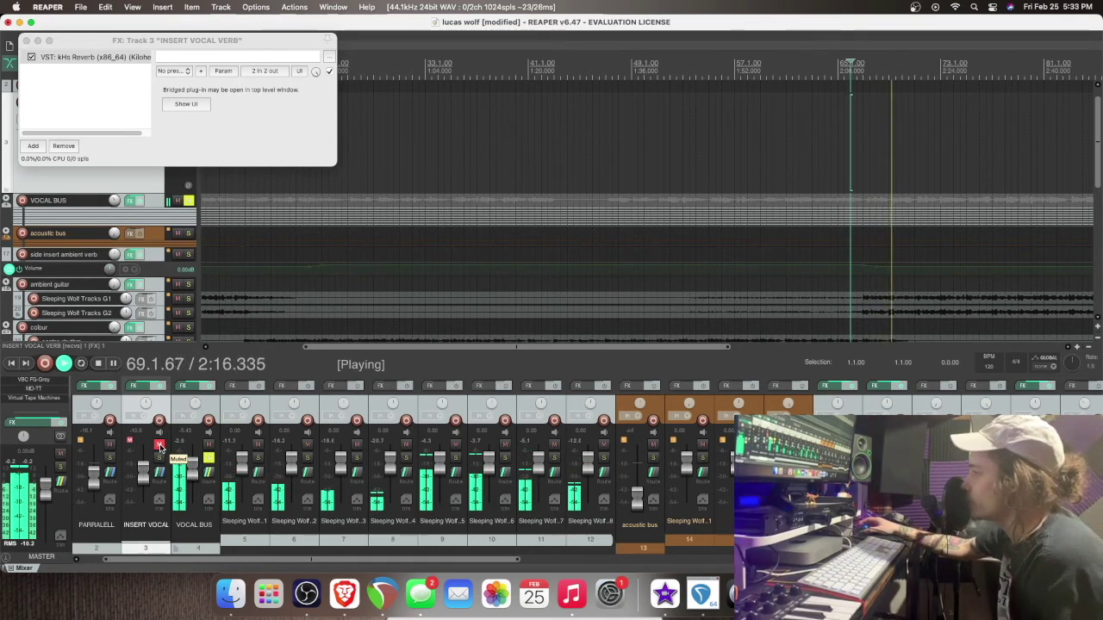
{"action": "left_click", "coordinate": [159, 446]}
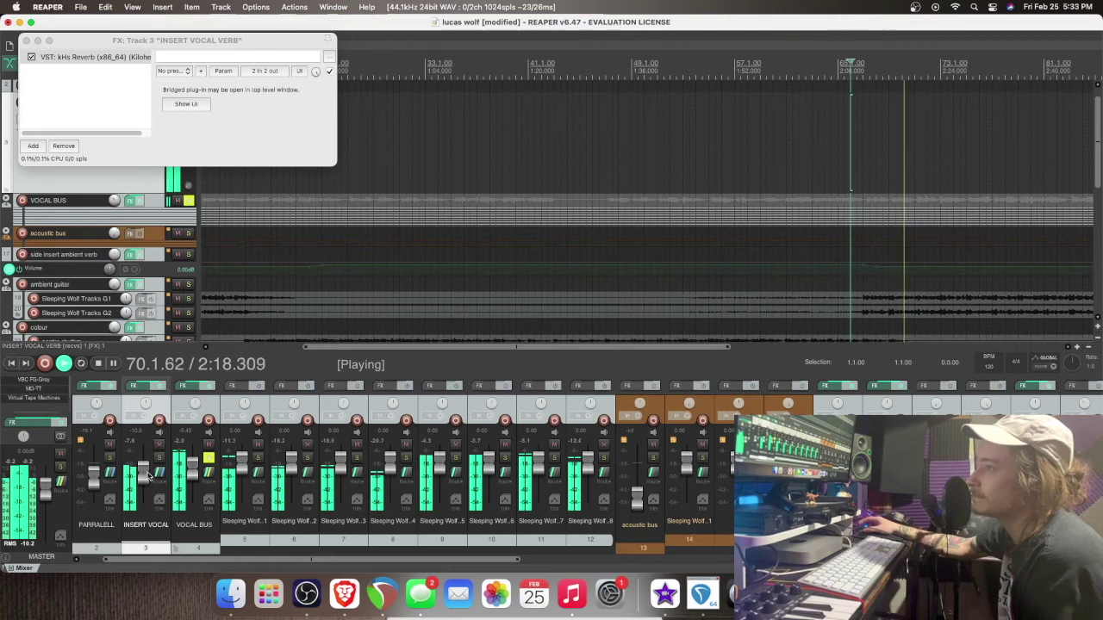
{"action": "mouse_move", "coordinate": [147, 479]}
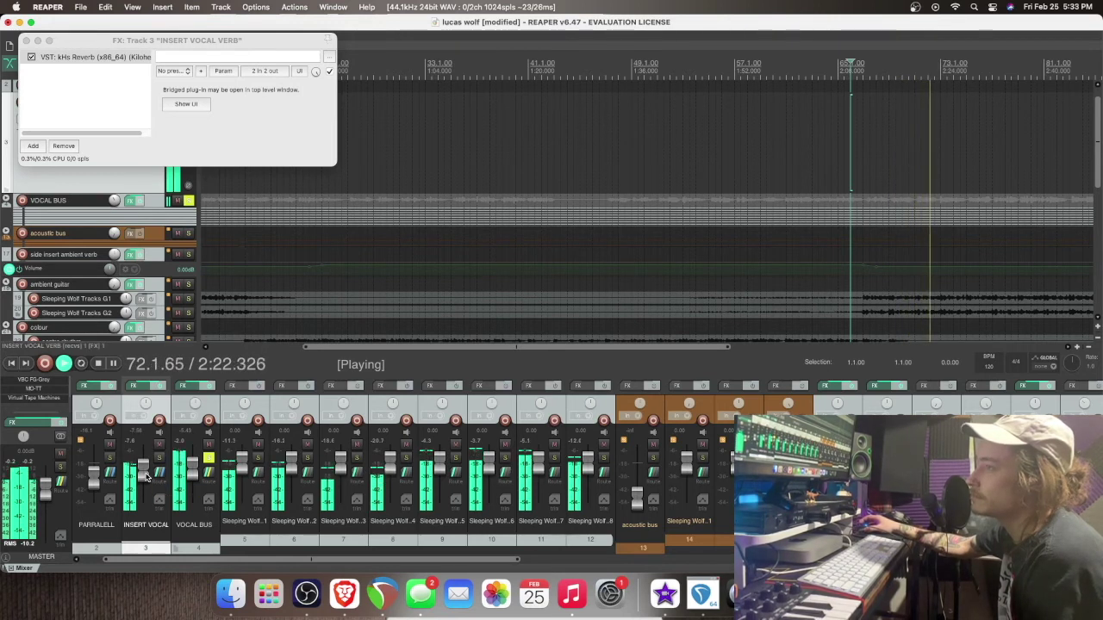
{"action": "scroll", "coordinate": [148, 479], "scroll_direction": "up", "scroll_amount": 3}
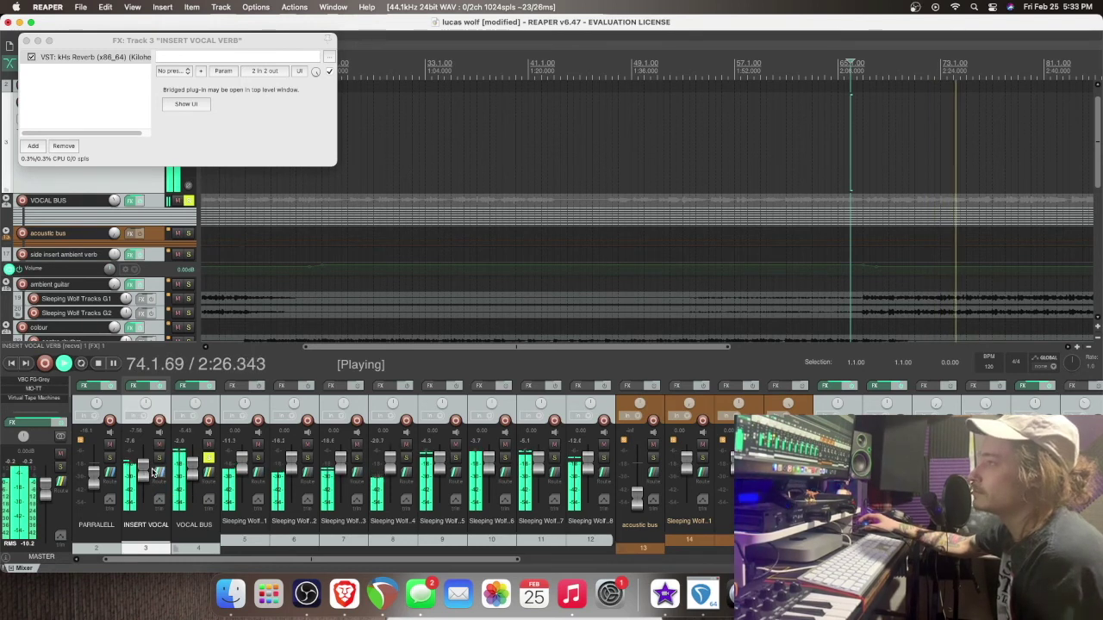
{"action": "key", "text": "space"}
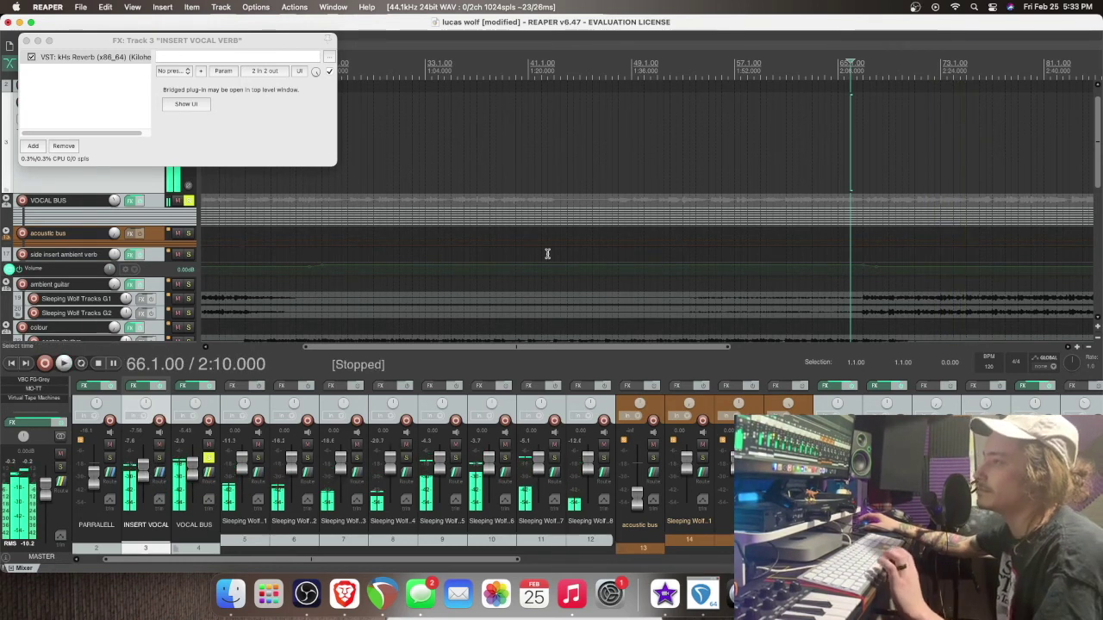